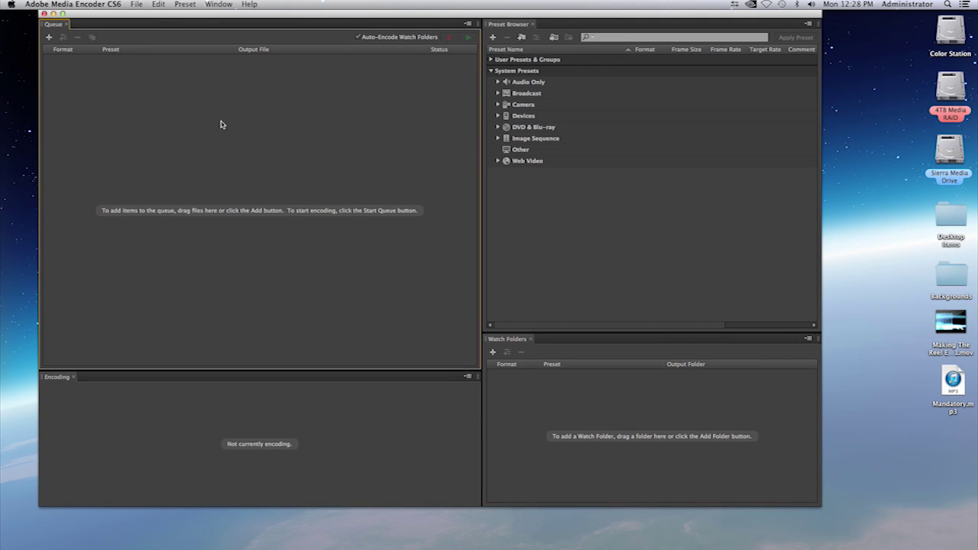
Look over the Media Encoder panels: presets, encoding progress, watch folders, then back to the queue.
{"action": "left_click", "coordinate": [659, 229]}
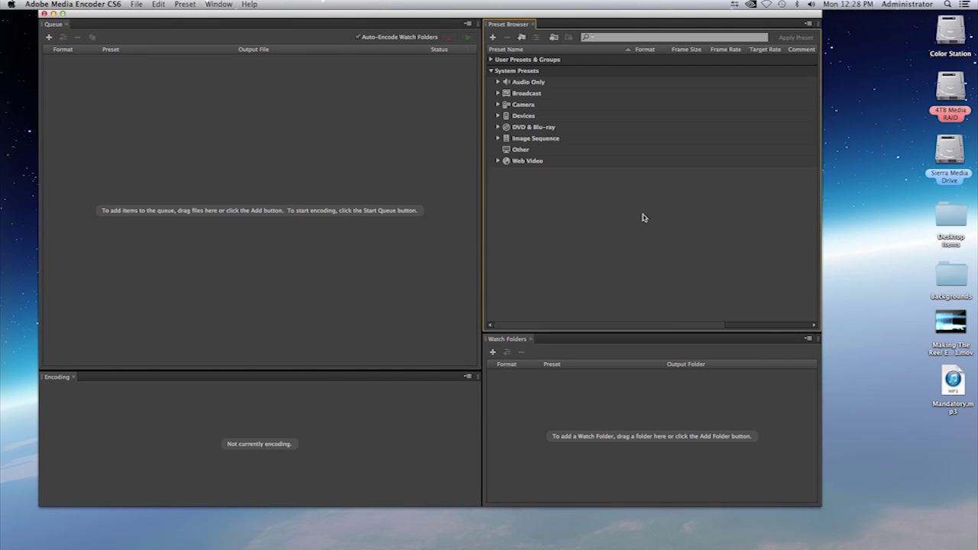
{"action": "left_click", "coordinate": [239, 417]}
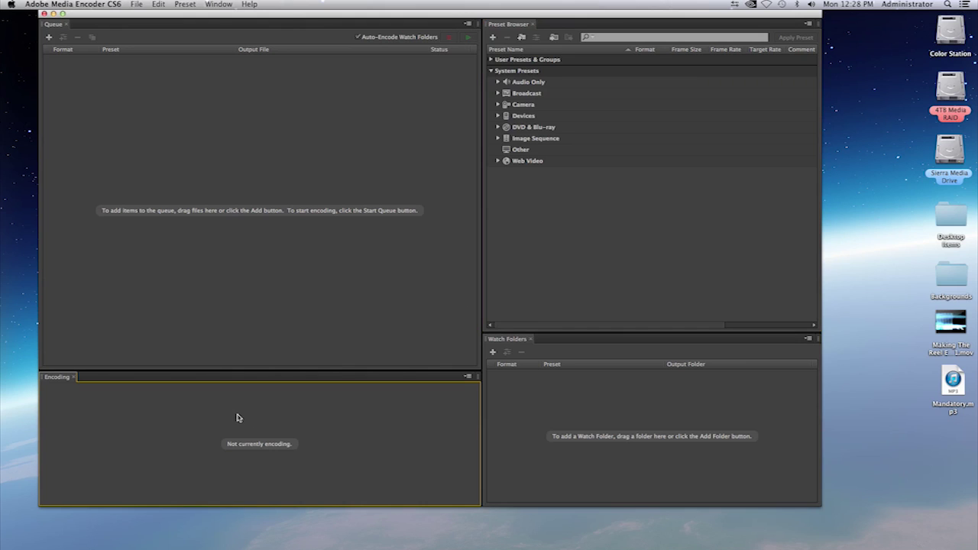
{"action": "left_click", "coordinate": [537, 408]}
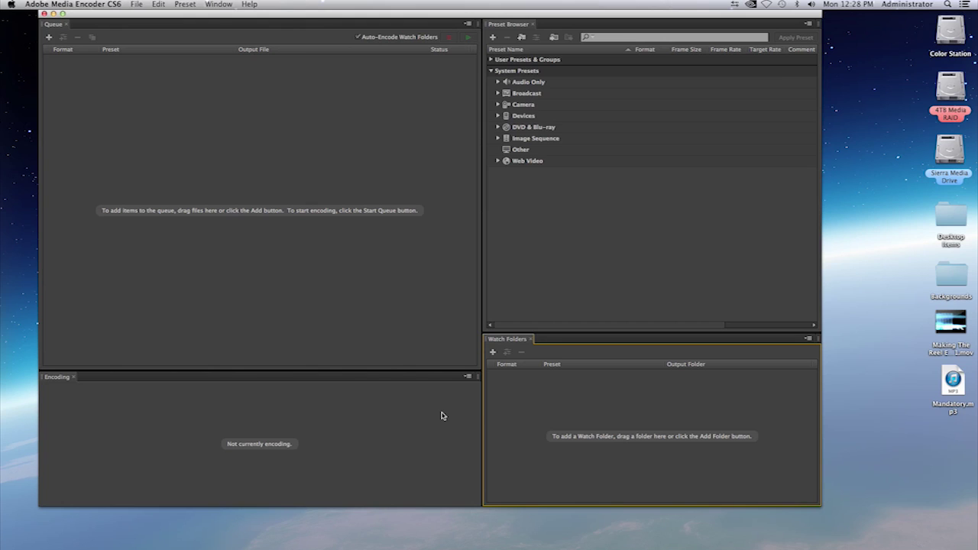
{"action": "left_click", "coordinate": [362, 281]}
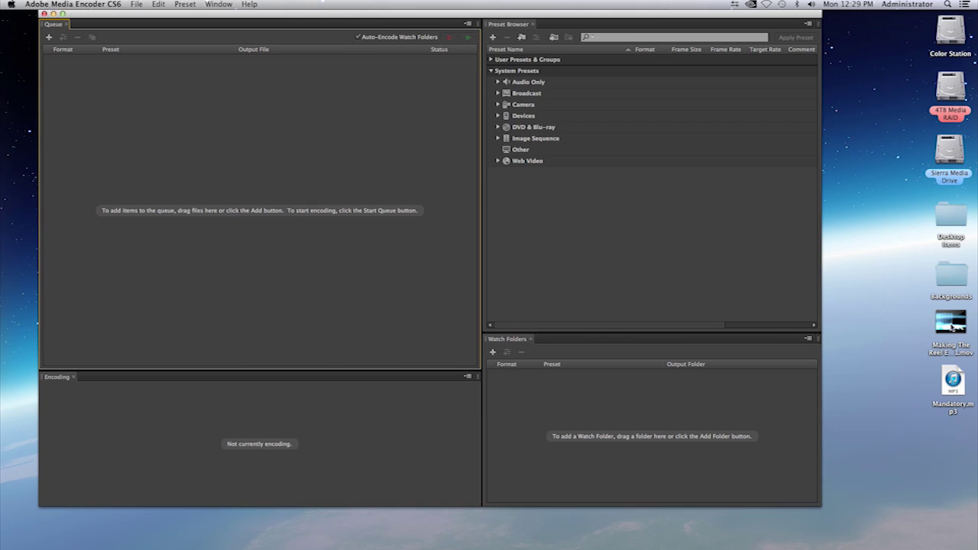
Drag Making The Reel Episode 1.mov from the desktop into the Media Encoder queue.
{"action": "left_click", "coordinate": [937, 345]}
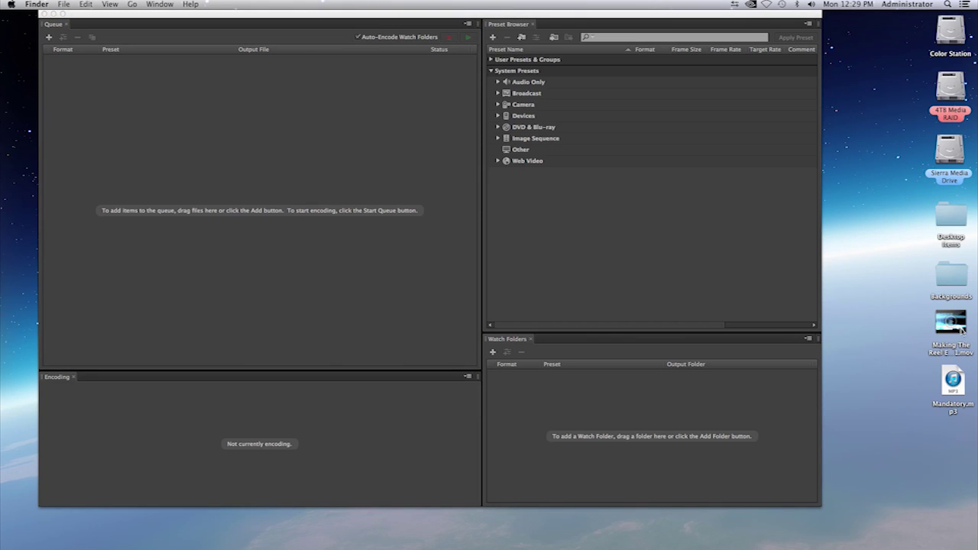
{"action": "left_click", "coordinate": [960, 330]}
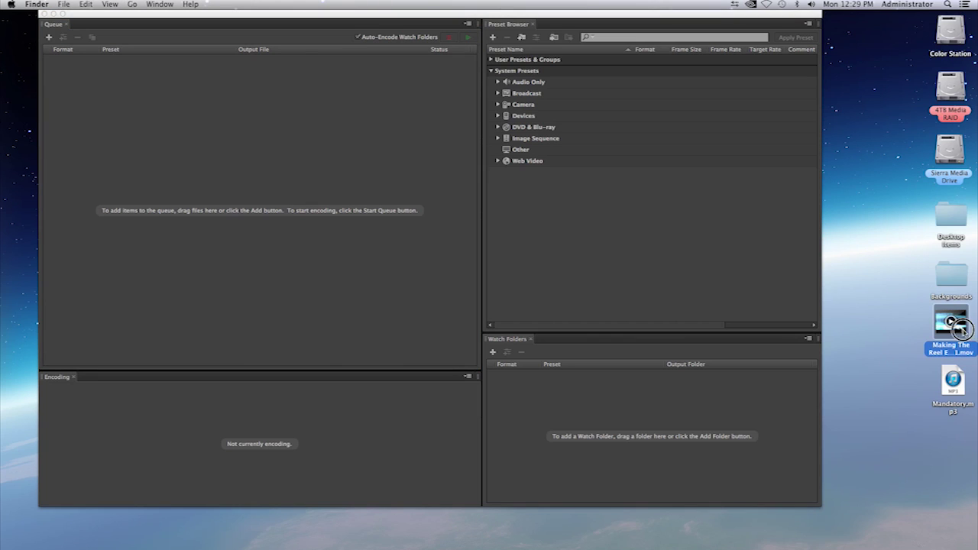
{"action": "left_click", "coordinate": [964, 395]}
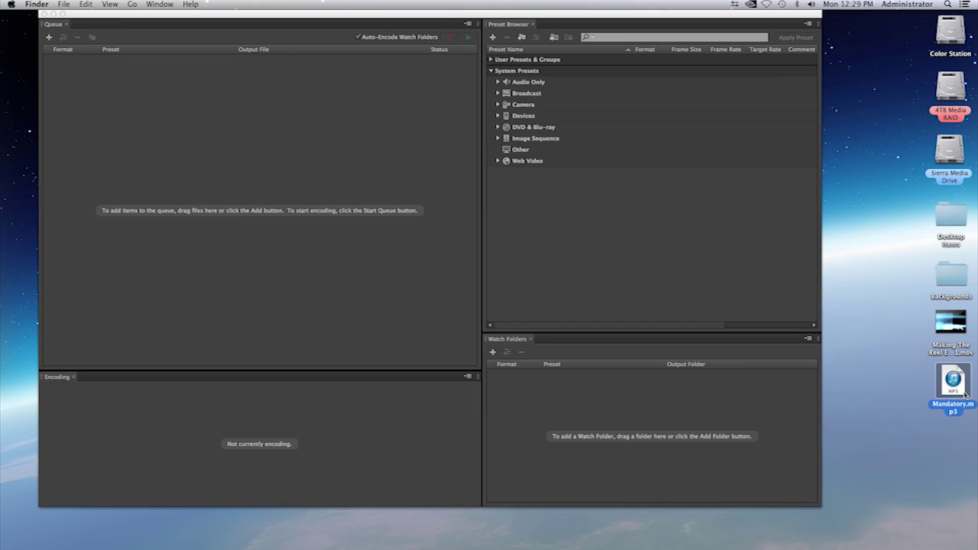
{"action": "left_click", "coordinate": [964, 329]}
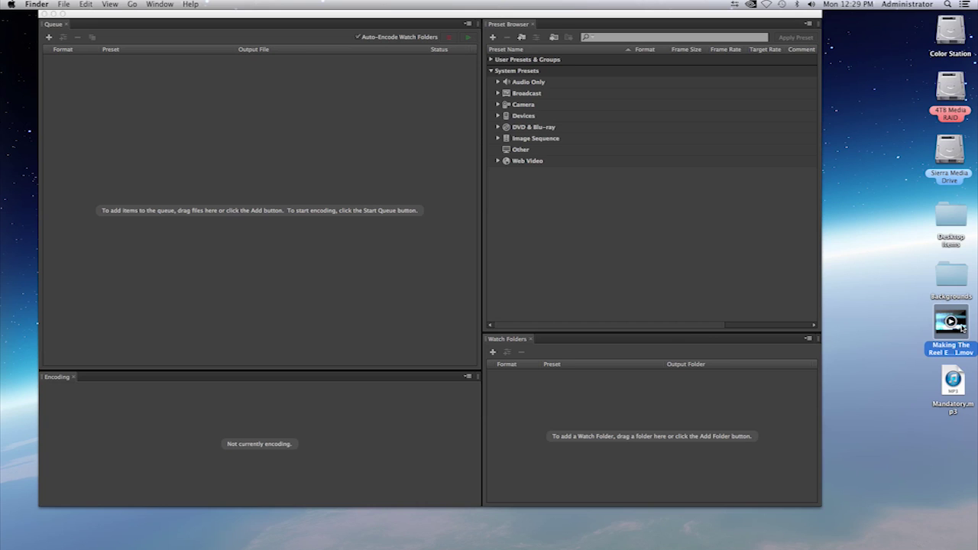
{"action": "left_click_drag", "start_coordinate": [963, 329], "coordinate": [280, 182]}
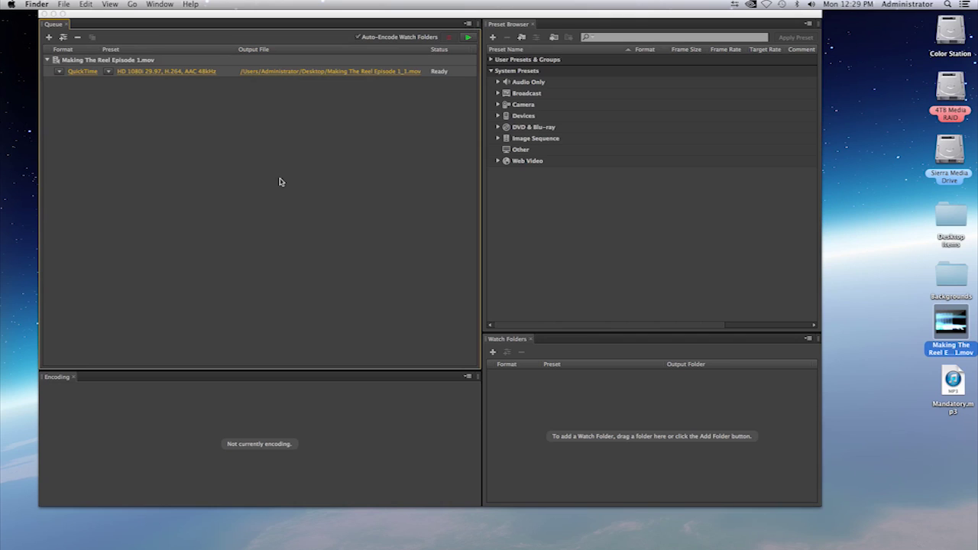
{"action": "left_click", "coordinate": [84, 76]}
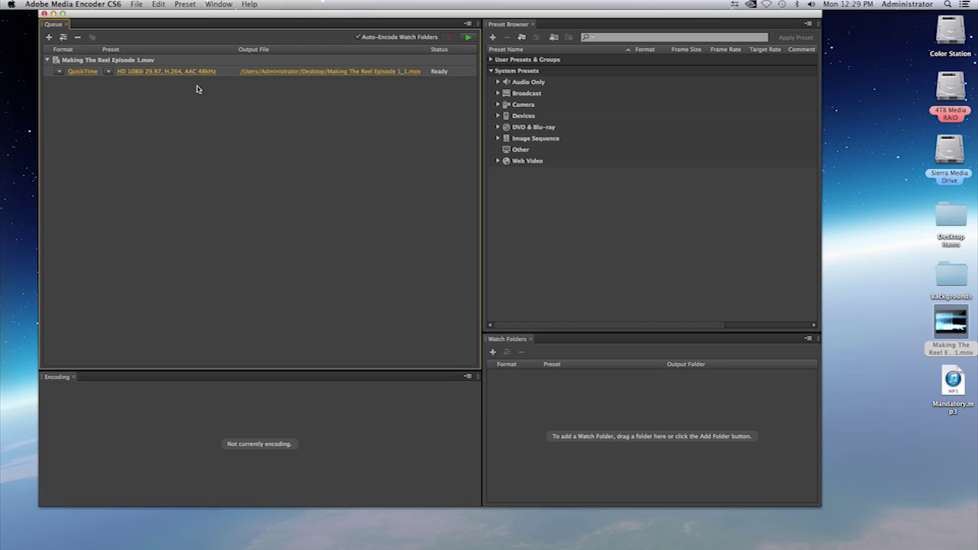
In the clip's Export Settings, keep QuickTime and choose the HD 720p 24, H.264, AAC 48kHz preset.
{"action": "left_click", "coordinate": [166, 73]}
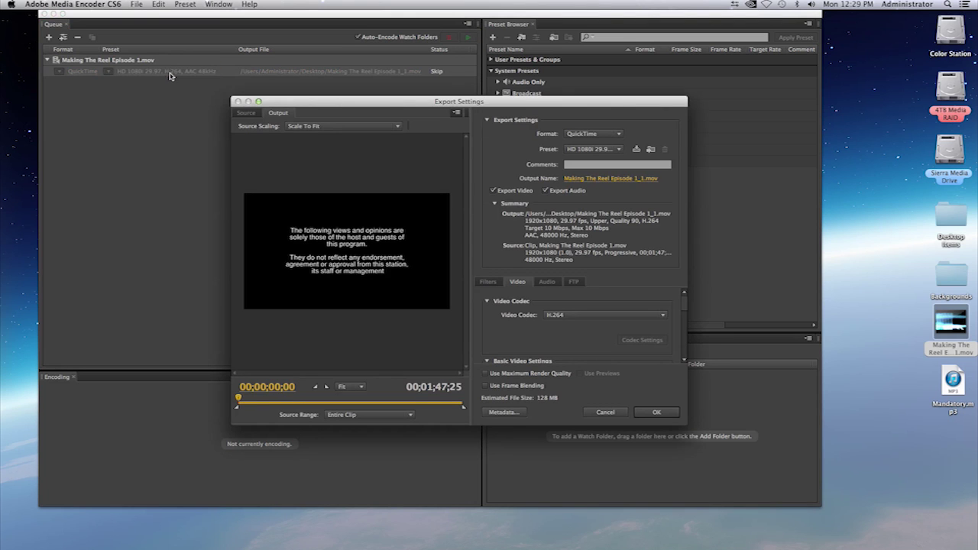
{"action": "left_click_drag", "start_coordinate": [504, 106], "coordinate": [508, 67]}
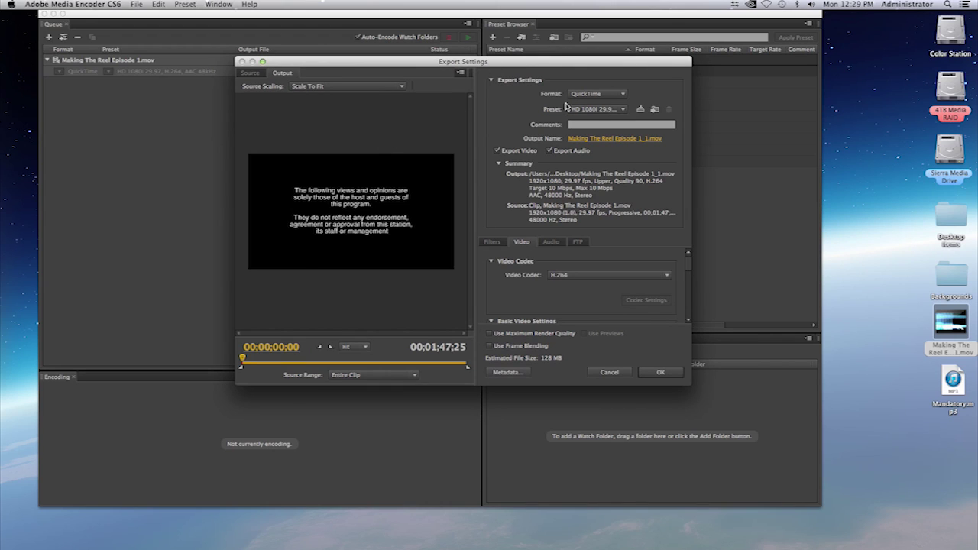
{"action": "left_click", "coordinate": [622, 95]}
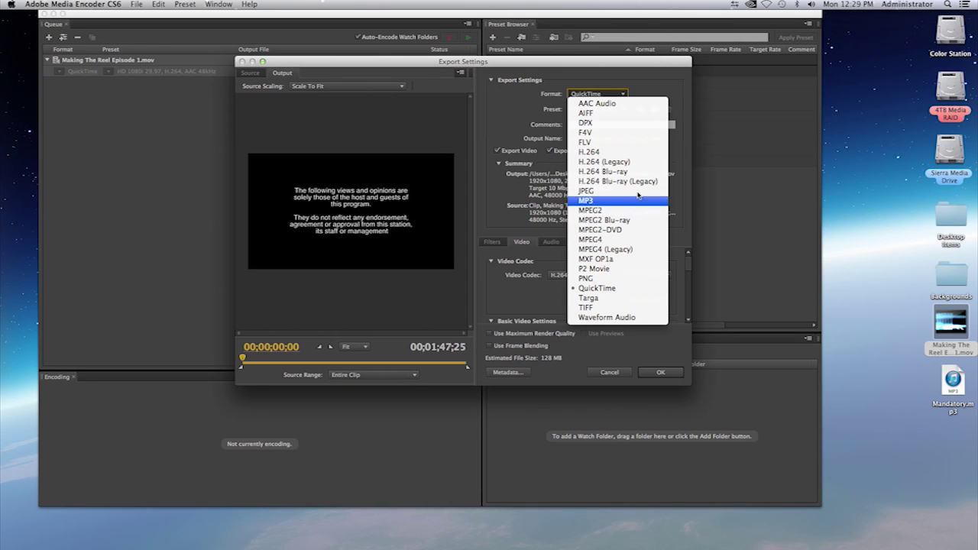
{"action": "left_click", "coordinate": [653, 93]}
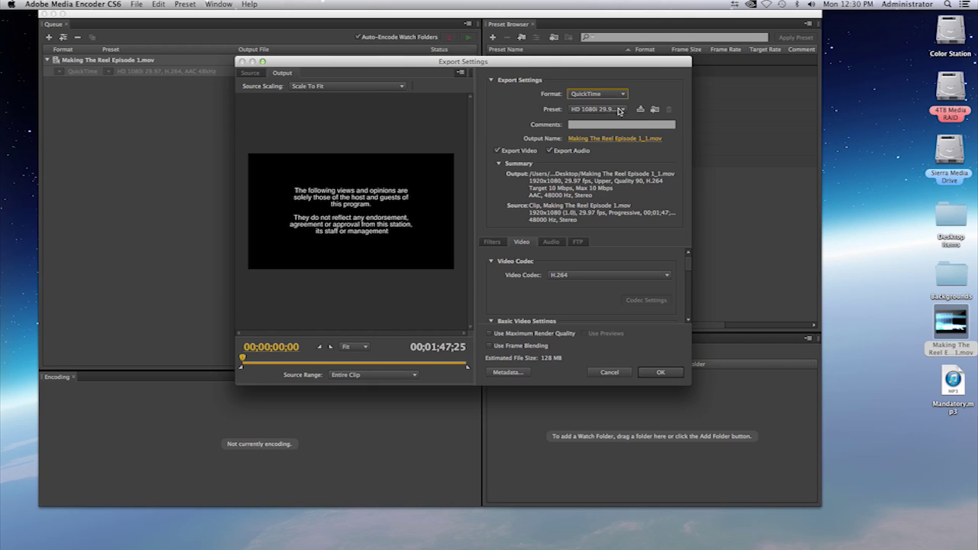
{"action": "left_click", "coordinate": [623, 110]}
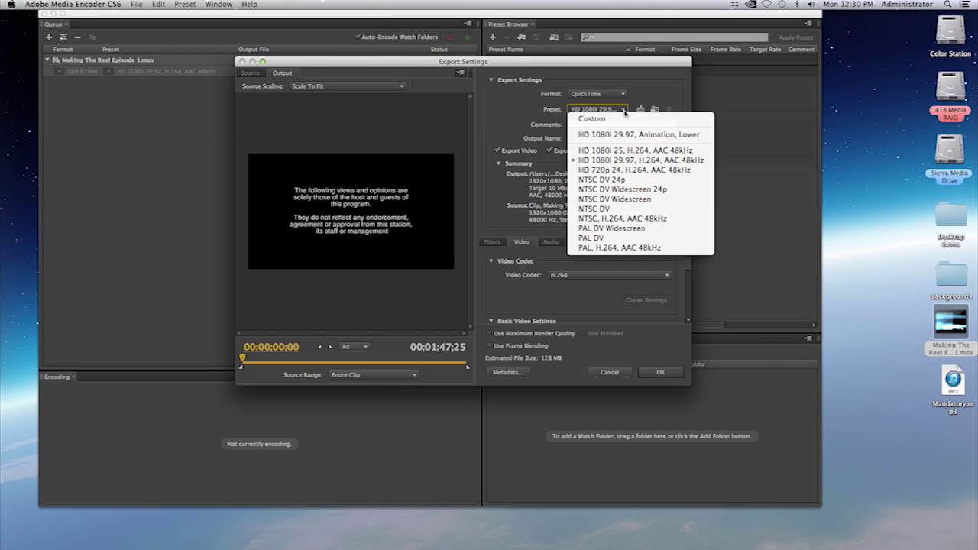
{"action": "left_click", "coordinate": [610, 170]}
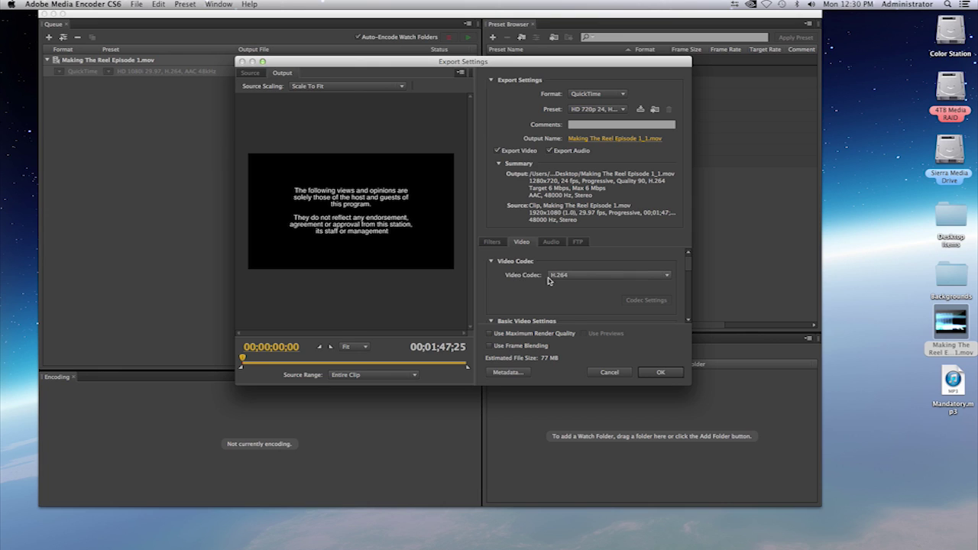
{"action": "left_click", "coordinate": [667, 277]}
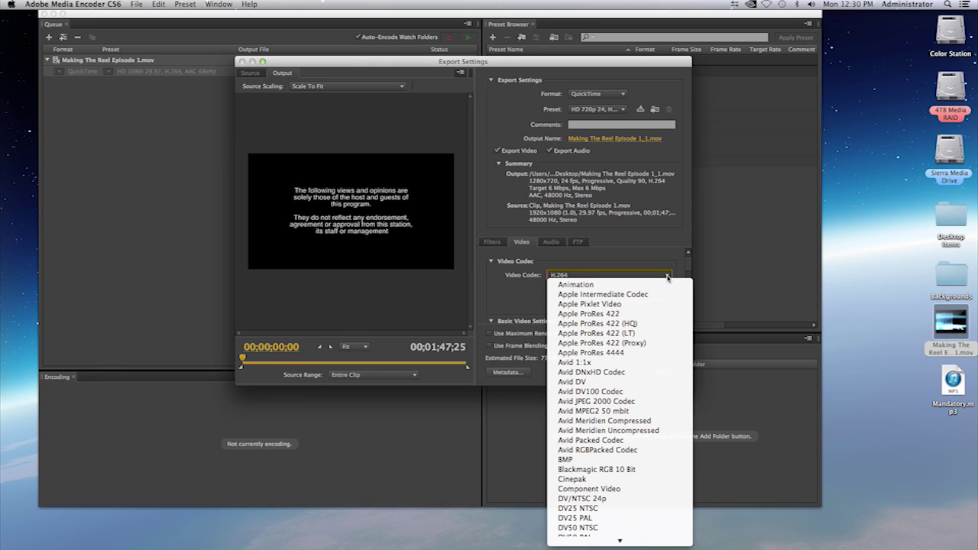
Set the video codec to Apple ProRes 422, quality 100, and frame rate 29.97 fps.
{"action": "left_click", "coordinate": [646, 314]}
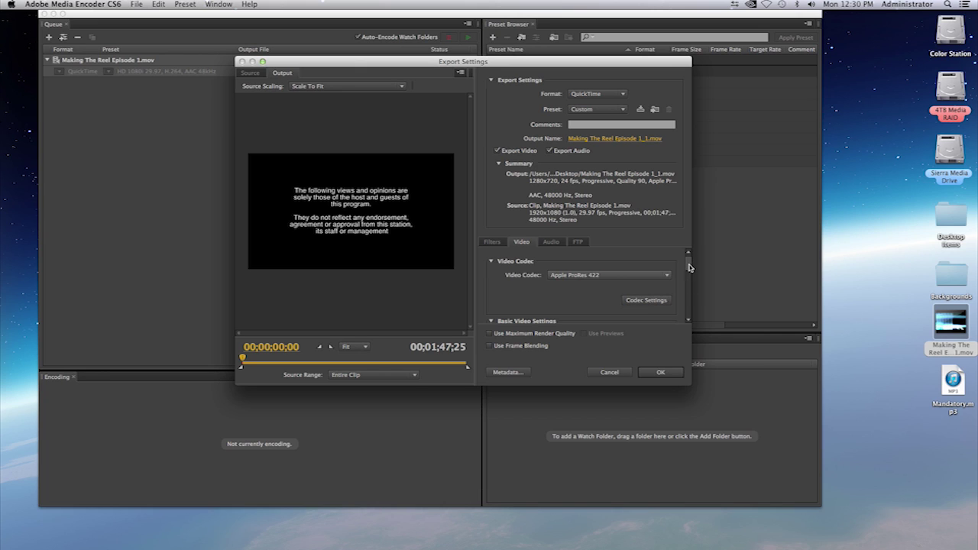
{"action": "left_click_drag", "start_coordinate": [690, 266], "coordinate": [687, 279]}
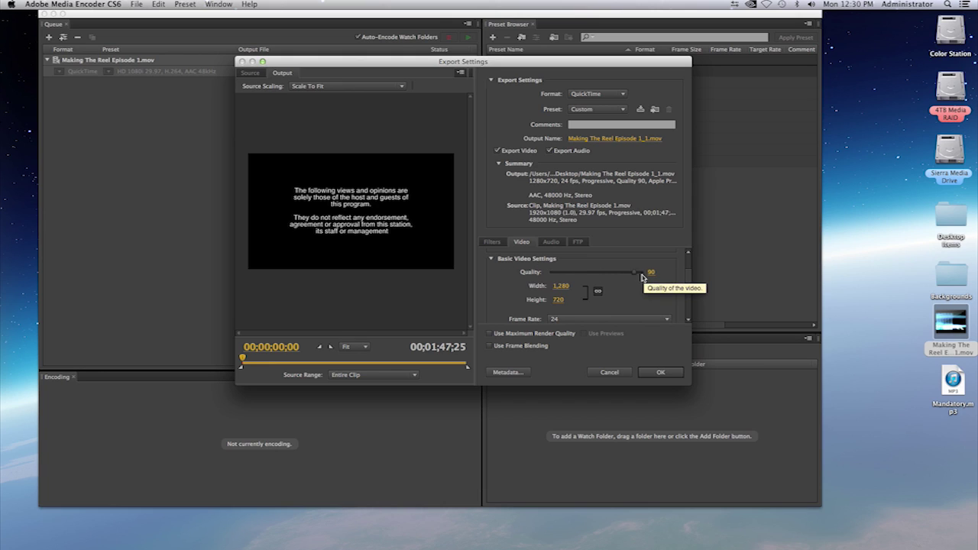
{"action": "left_click_drag", "start_coordinate": [633, 275], "coordinate": [657, 275]}
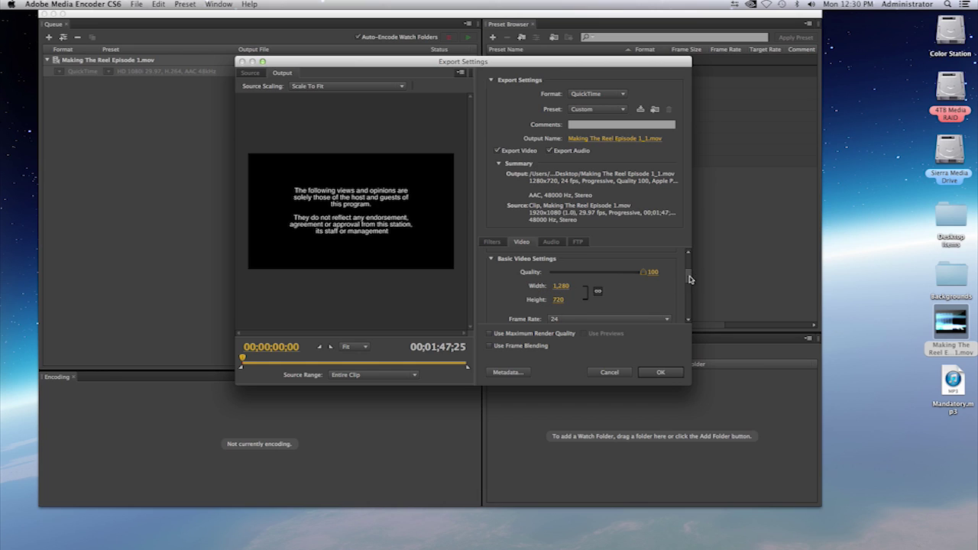
{"action": "left_click_drag", "start_coordinate": [689, 277], "coordinate": [686, 288]}
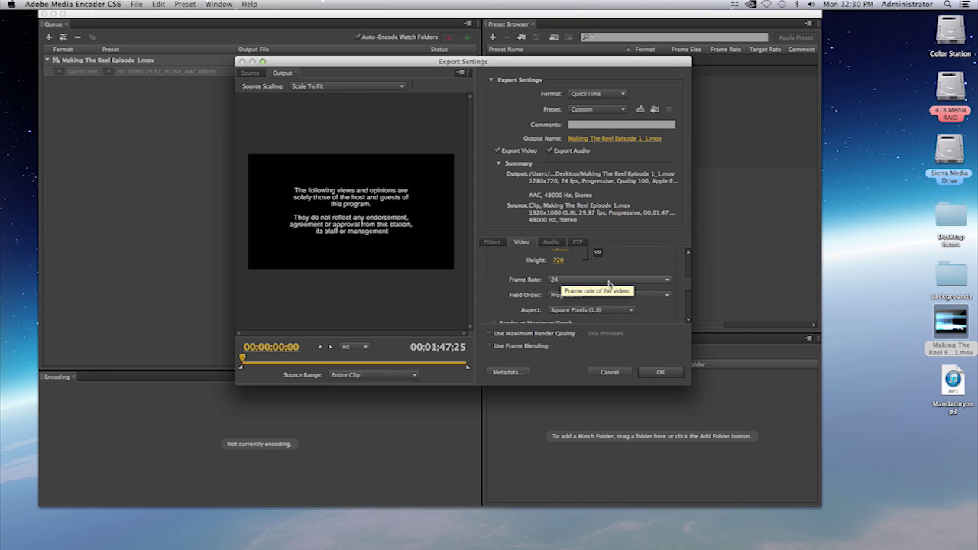
{"action": "left_click", "coordinate": [667, 283]}
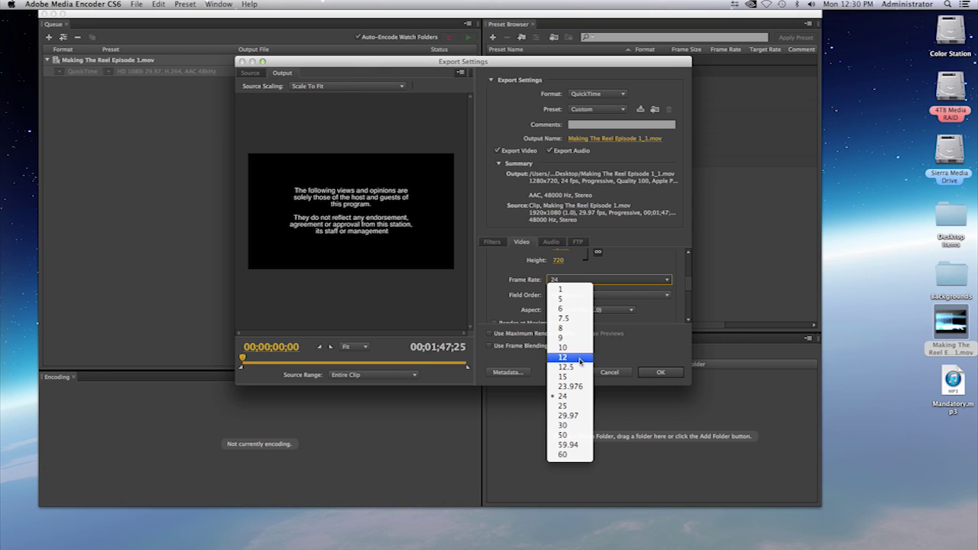
{"action": "left_click", "coordinate": [579, 416]}
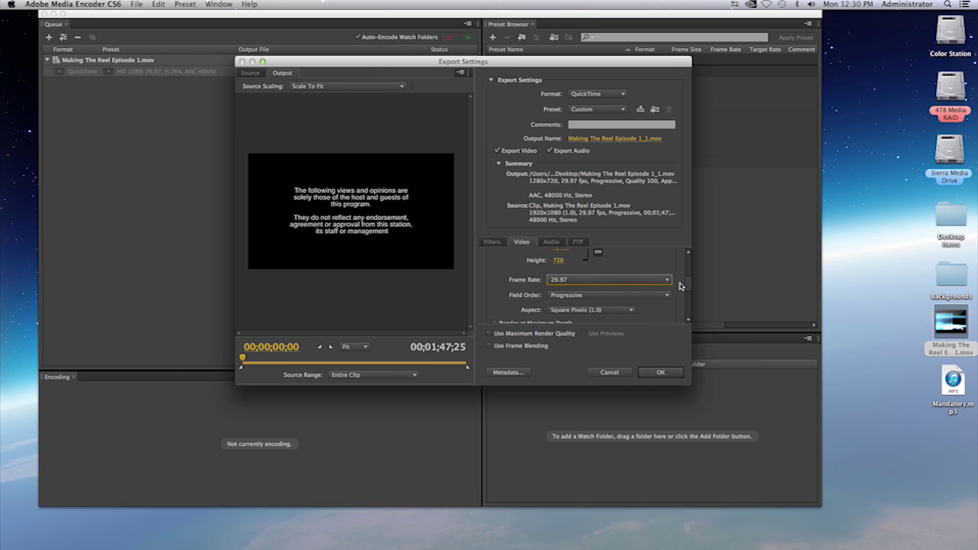
{"action": "left_click", "coordinate": [688, 280]}
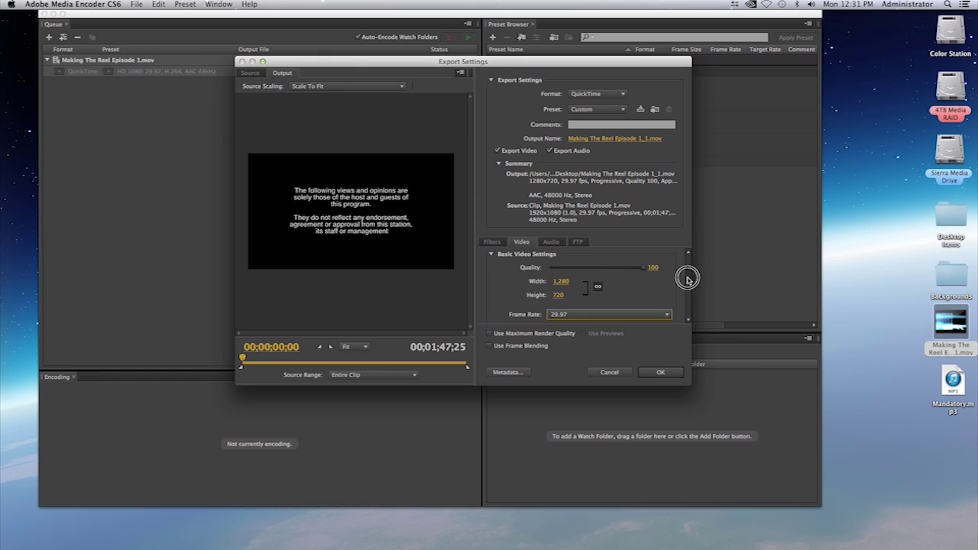
{"action": "mouse_move", "coordinate": [687, 280]}
{"action": "left_mouse_down"}
{"action": "mouse_move", "coordinate": [684, 295]}
{"action": "mouse_move", "coordinate": [684, 286]}
{"action": "left_mouse_up"}
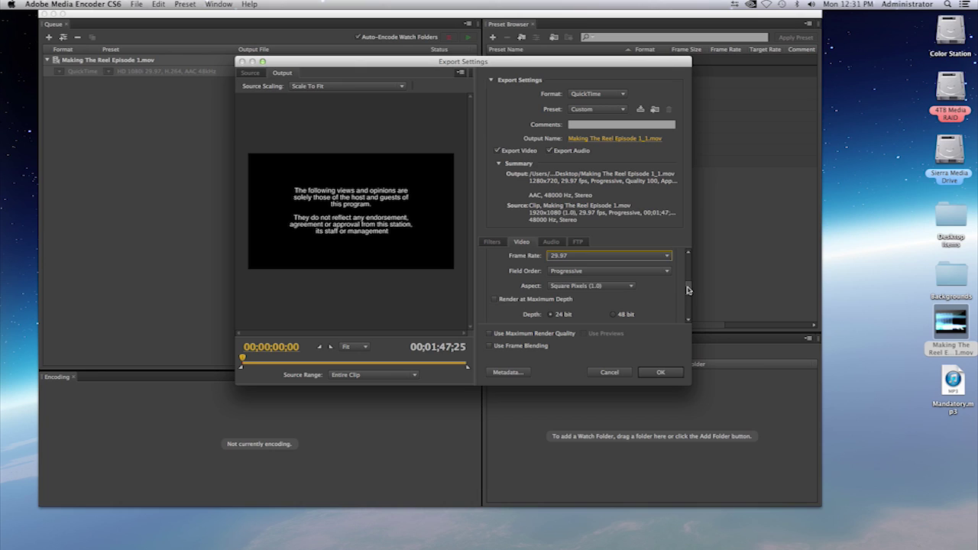
{"action": "left_click_drag", "start_coordinate": [688, 290], "coordinate": [687, 294]}
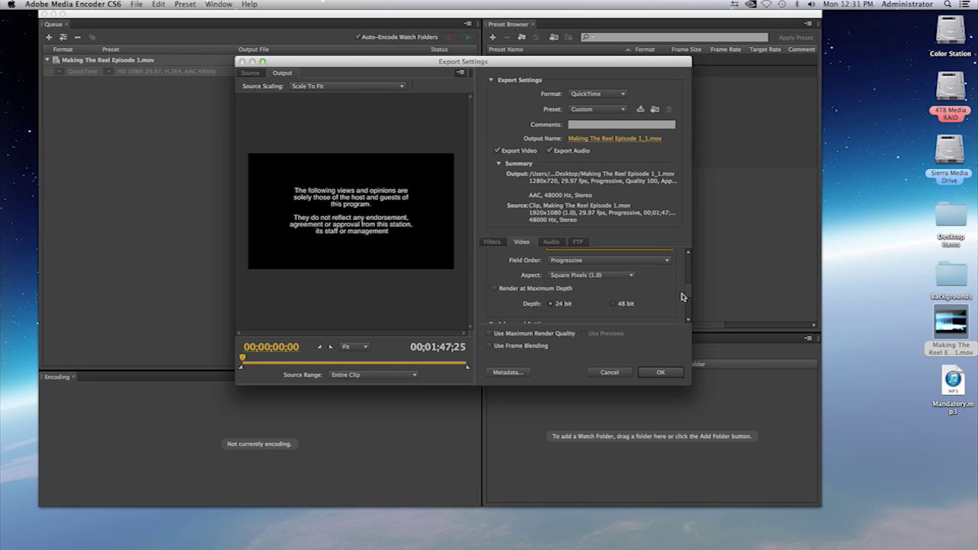
{"action": "left_click_drag", "start_coordinate": [688, 292], "coordinate": [687, 249]}
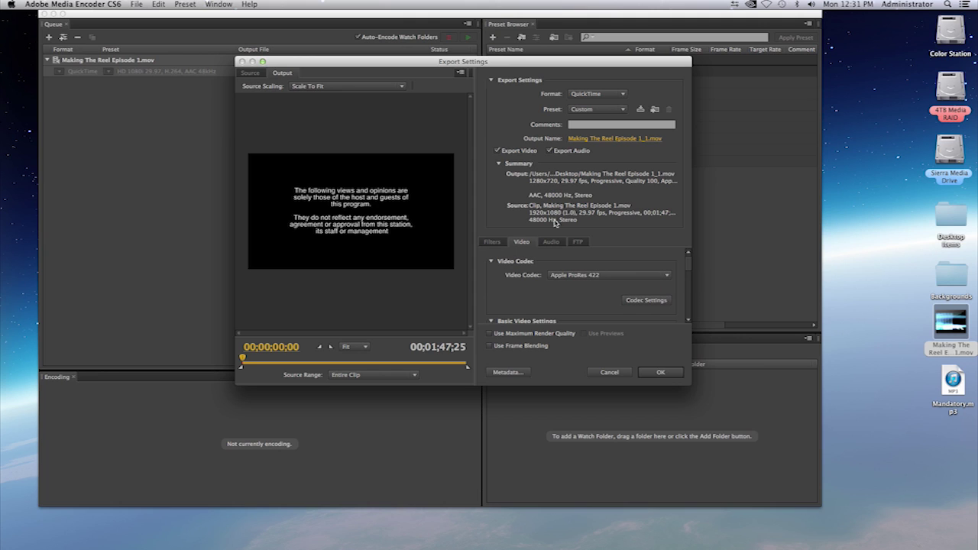
{"action": "left_click", "coordinate": [497, 155]}
{"action": "left_click", "coordinate": [509, 153]}
{"action": "left_click", "coordinate": [578, 153]}
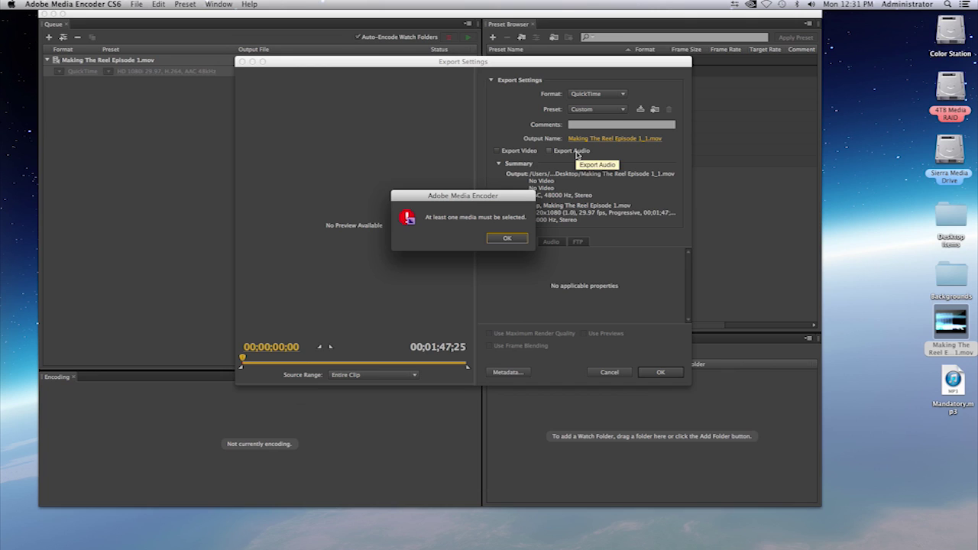
{"action": "left_click", "coordinate": [508, 237]}
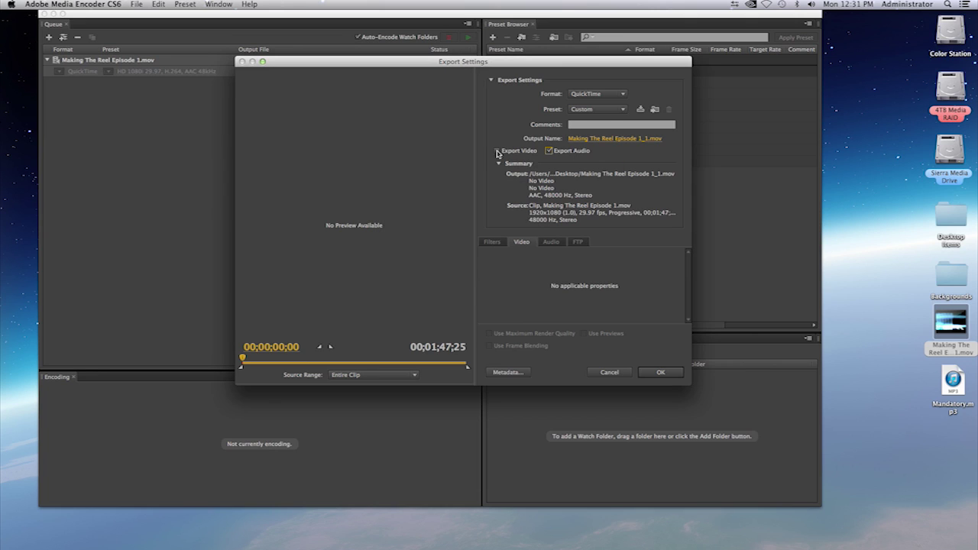
{"action": "left_click", "coordinate": [497, 151]}
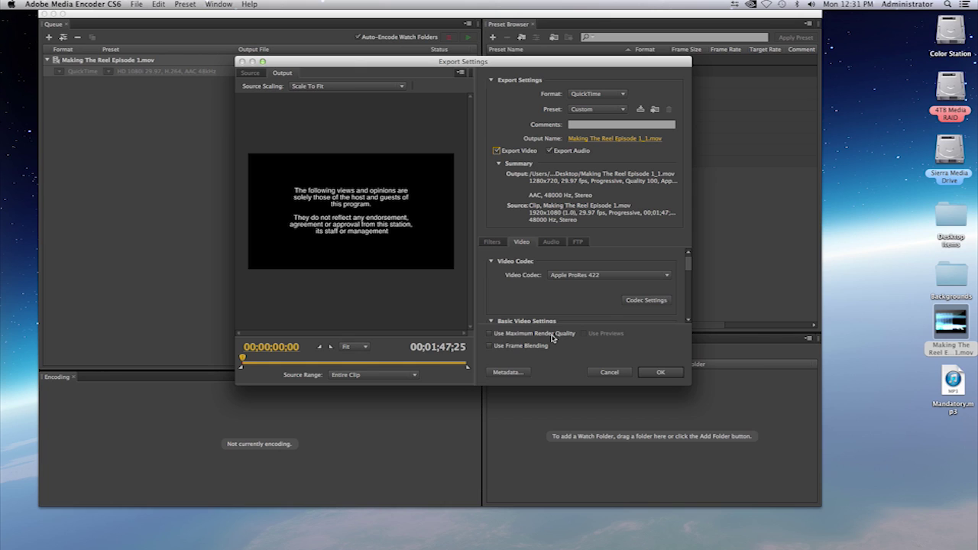
{"action": "mouse_move", "coordinate": [688, 264]}
{"action": "left_mouse_down"}
{"action": "mouse_move", "coordinate": [690, 275]}
{"action": "mouse_move", "coordinate": [689, 257]}
{"action": "left_mouse_up"}
Apply the export settings and save the output as Making The Reel Episode 2.mov on the Desktop.
{"action": "left_click", "coordinate": [662, 372]}
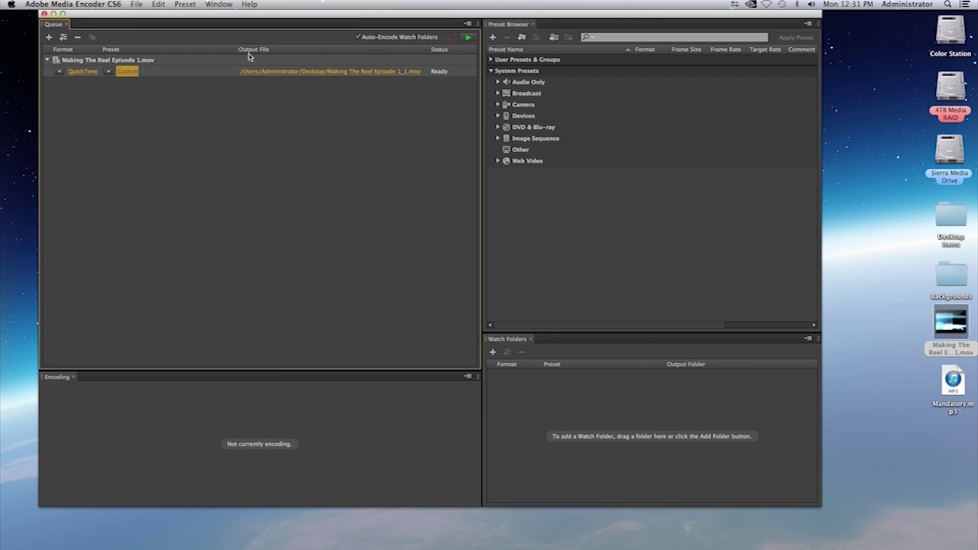
{"action": "left_click", "coordinate": [286, 124]}
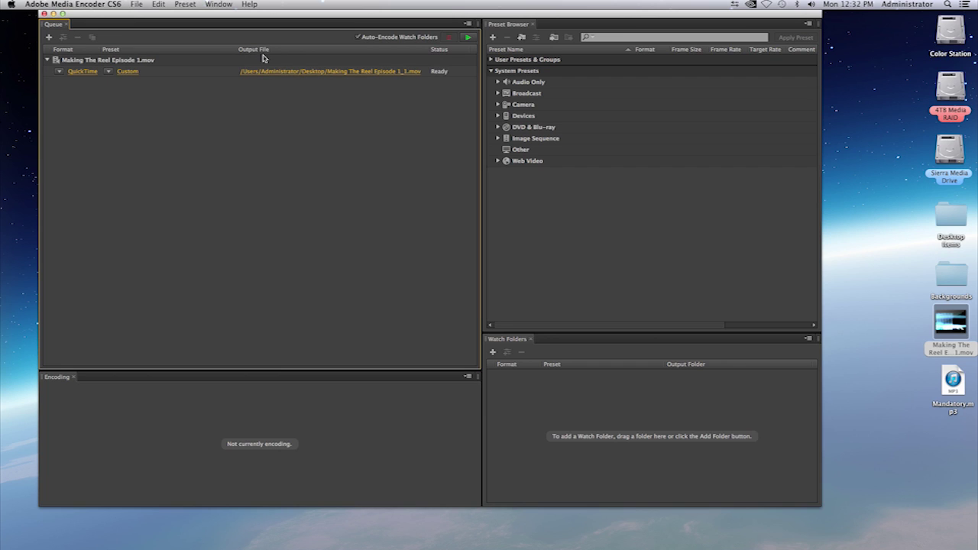
{"action": "left_click", "coordinate": [318, 73]}
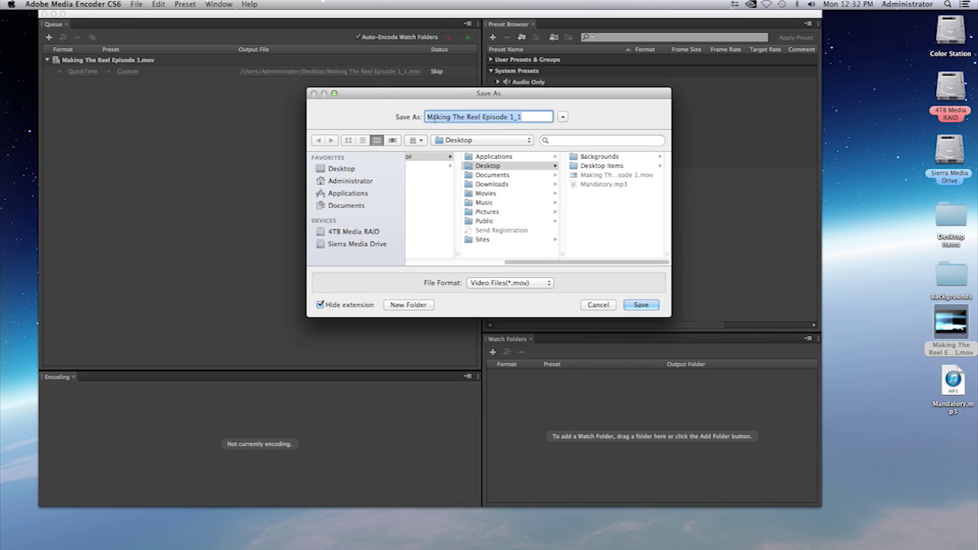
{"action": "left_click", "coordinate": [522, 117]}
{"action": "key", "text": "BackSpace"}
{"action": "key", "text": "BackSpace"}
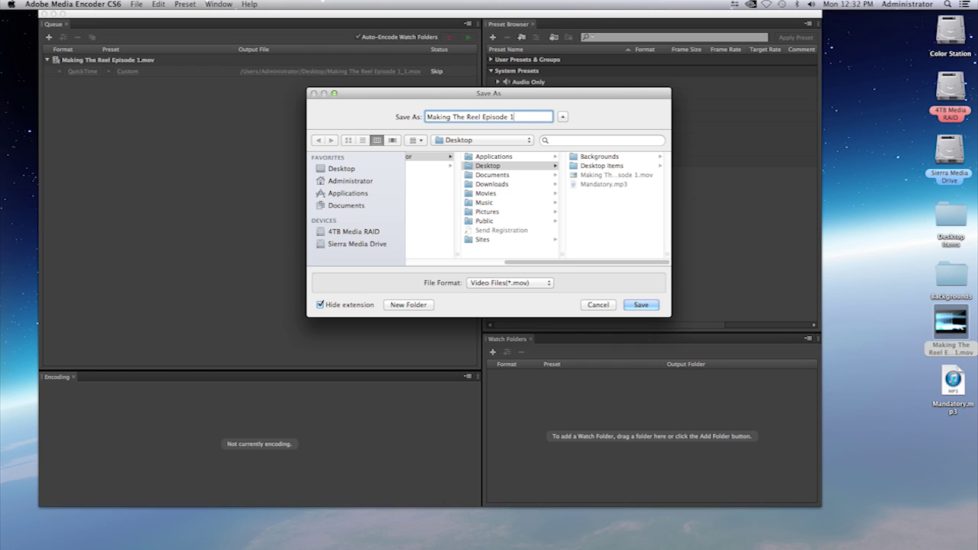
{"action": "key", "text": "BackSpace"}
{"action": "type", "text": "2"}
{"action": "left_click", "coordinate": [469, 166]}
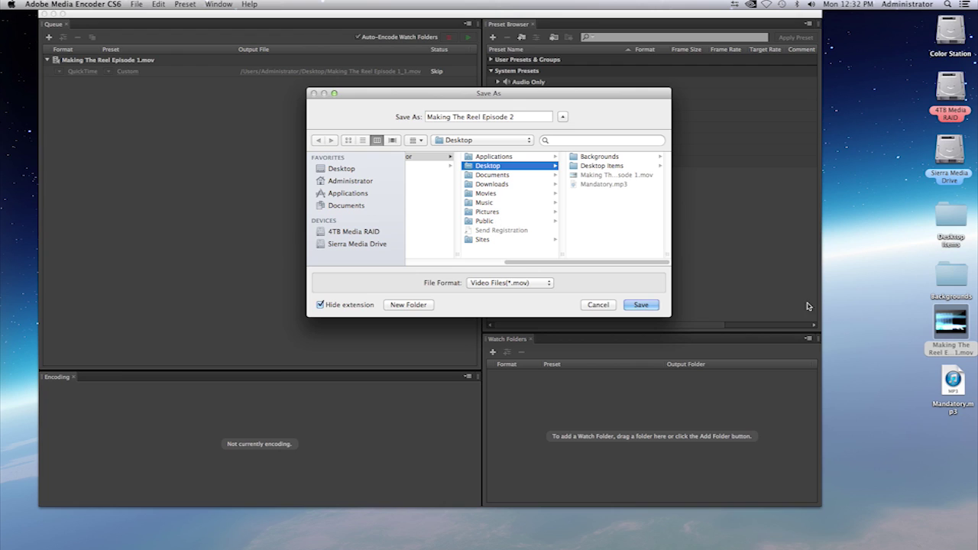
{"action": "left_click", "coordinate": [642, 305]}
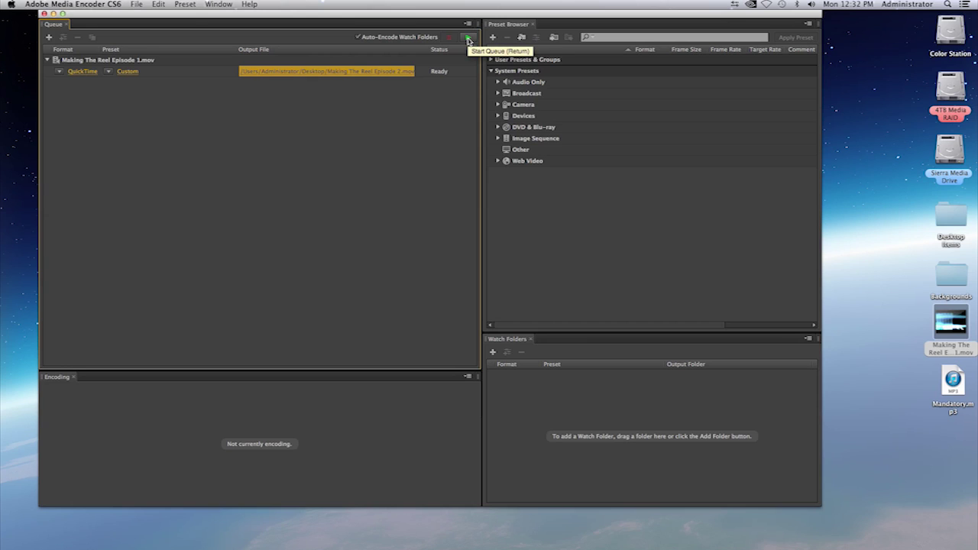
Start the queue and let Making The Reel Episode 2.mov finish encoding.
{"action": "left_click", "coordinate": [470, 38]}
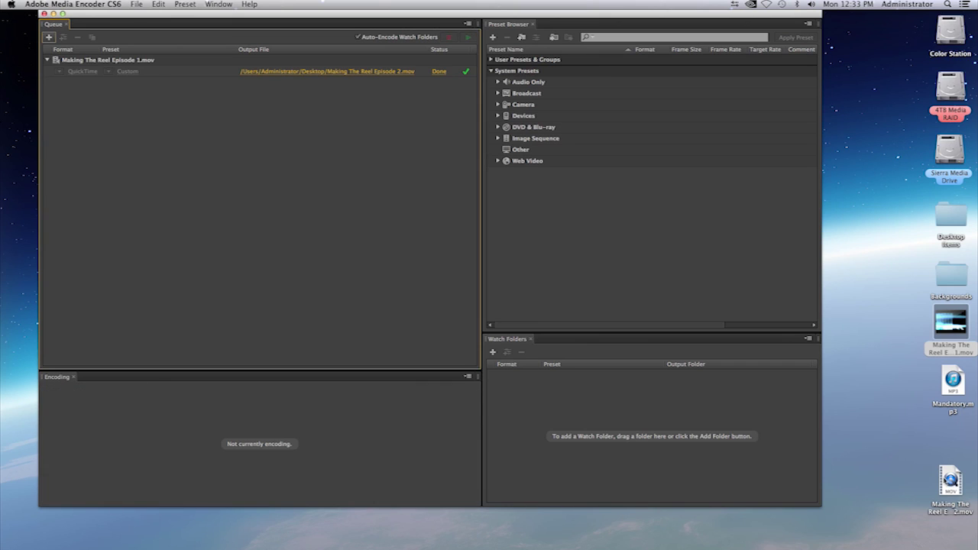
Nudge the new Episode 2 movie icon to a new spot on the desktop.
{"action": "left_click", "coordinate": [956, 480]}
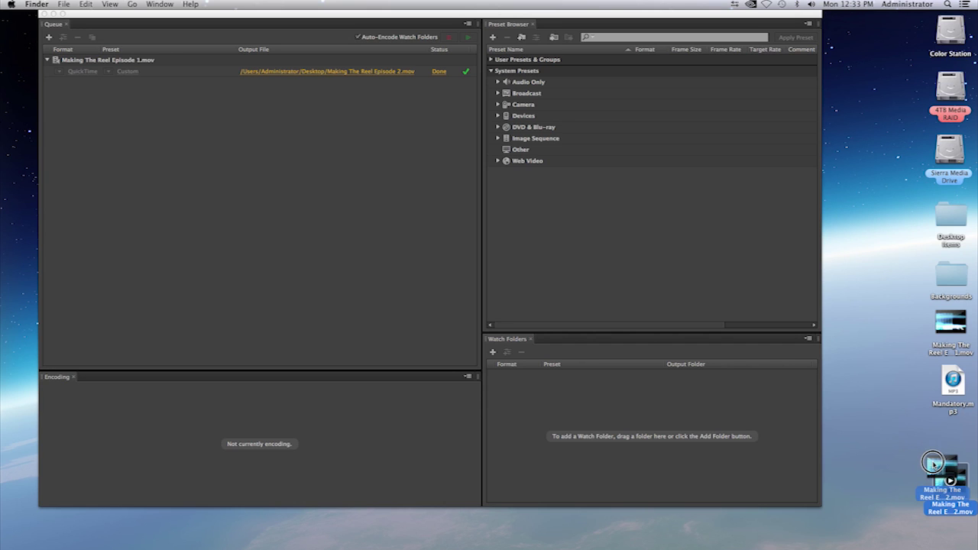
{"action": "left_click_drag", "start_coordinate": [941, 478], "coordinate": [932, 468]}
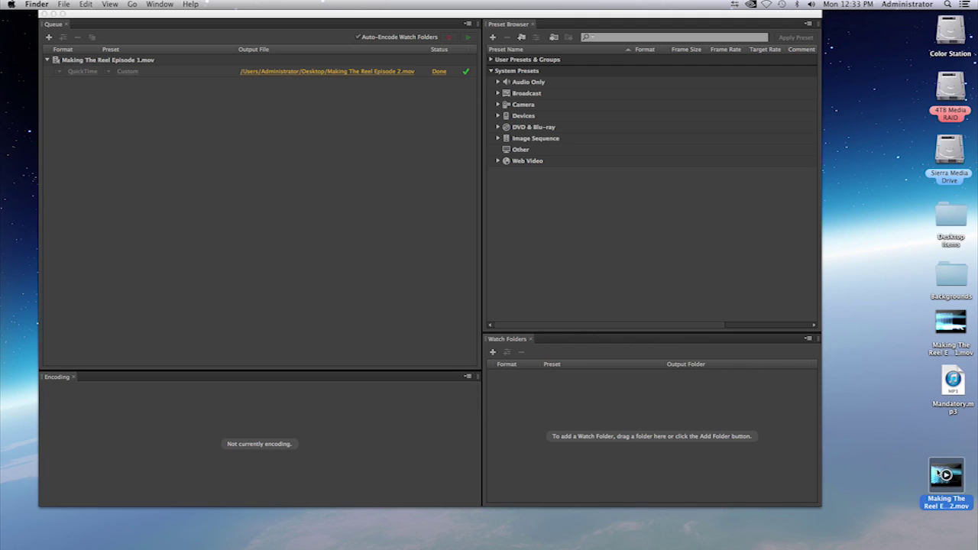
{"action": "left_click", "coordinate": [900, 461]}
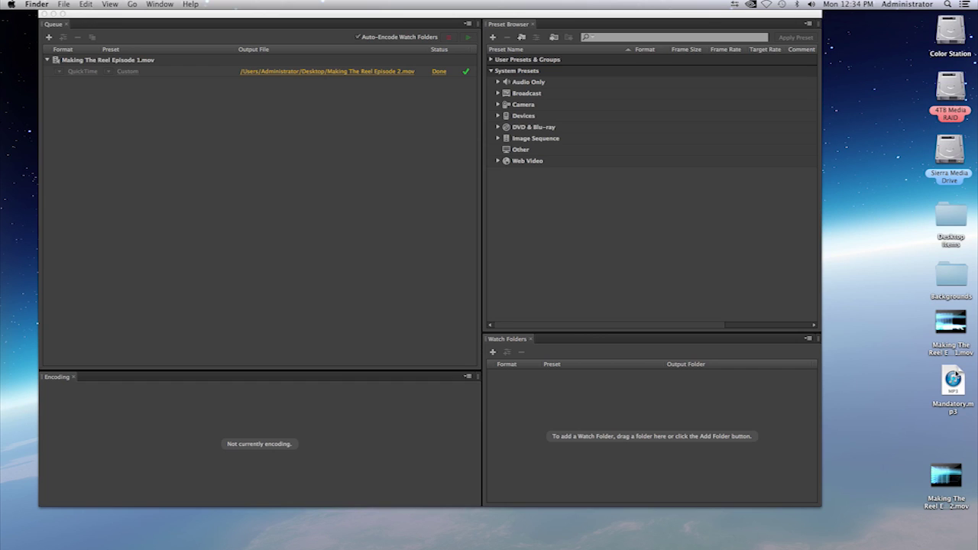
Drag Mandatory.mp3 from the desktop into the Media Encoder queue.
{"action": "left_click", "coordinate": [961, 389]}
{"action": "left_click_drag", "start_coordinate": [960, 390], "coordinate": [170, 196]}
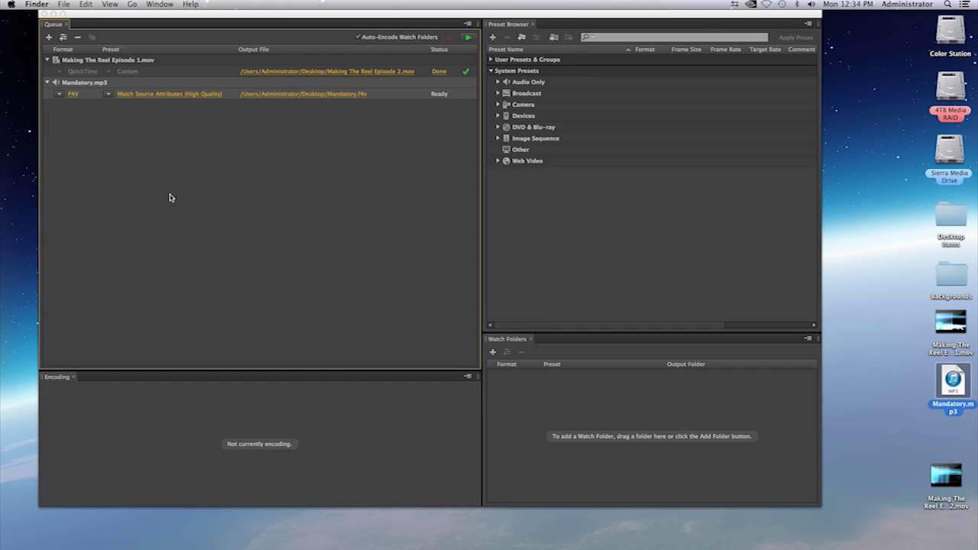
{"action": "left_click", "coordinate": [73, 95]}
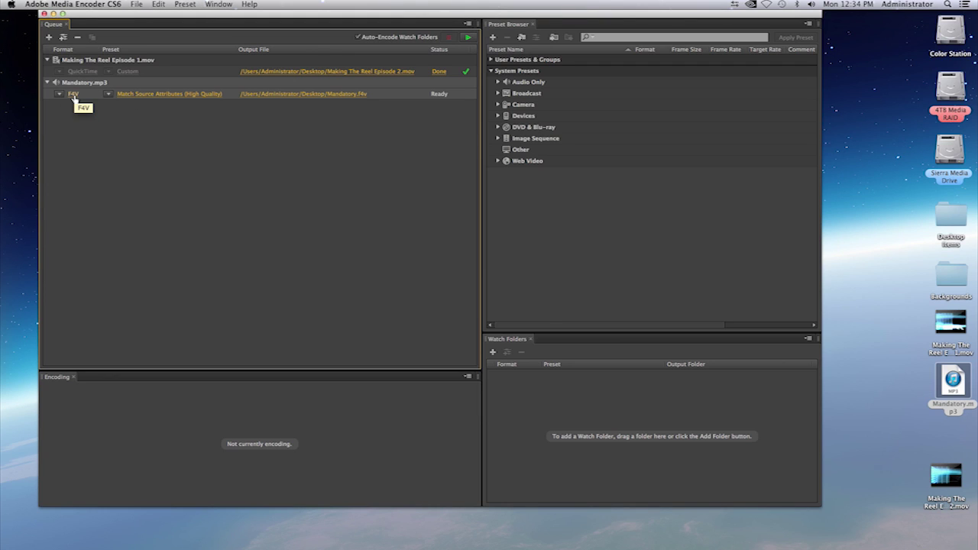
Change the Mandatory.mp3 job's format to AIFF, keeping 48000 Hz and Stereo, and accept the settings.
{"action": "mouse_move", "coordinate": [168, 98]}
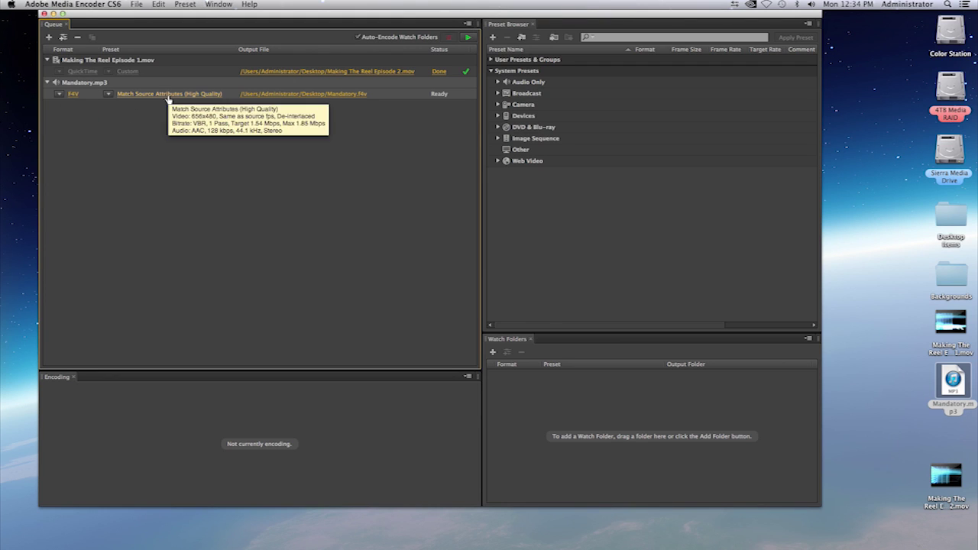
{"action": "left_click", "coordinate": [61, 97]}
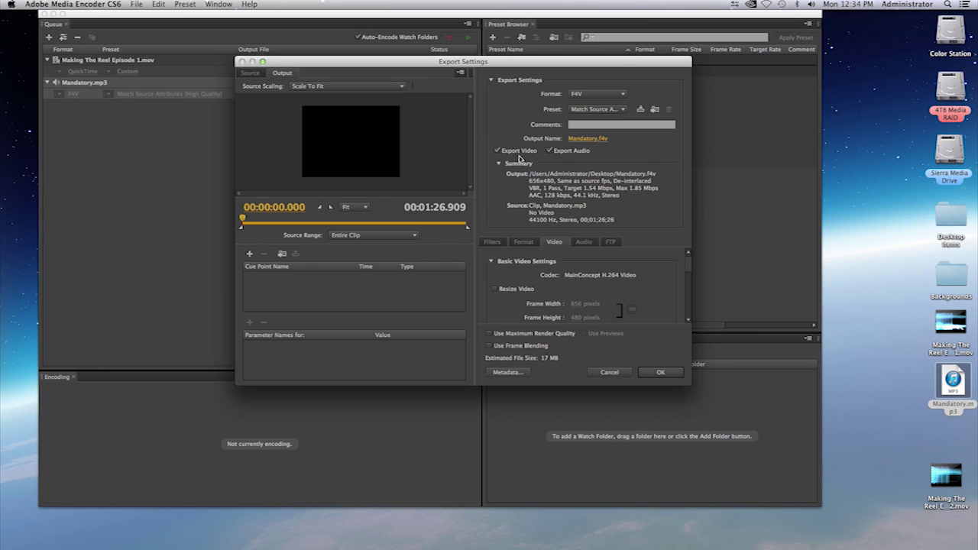
{"action": "left_click", "coordinate": [623, 95]}
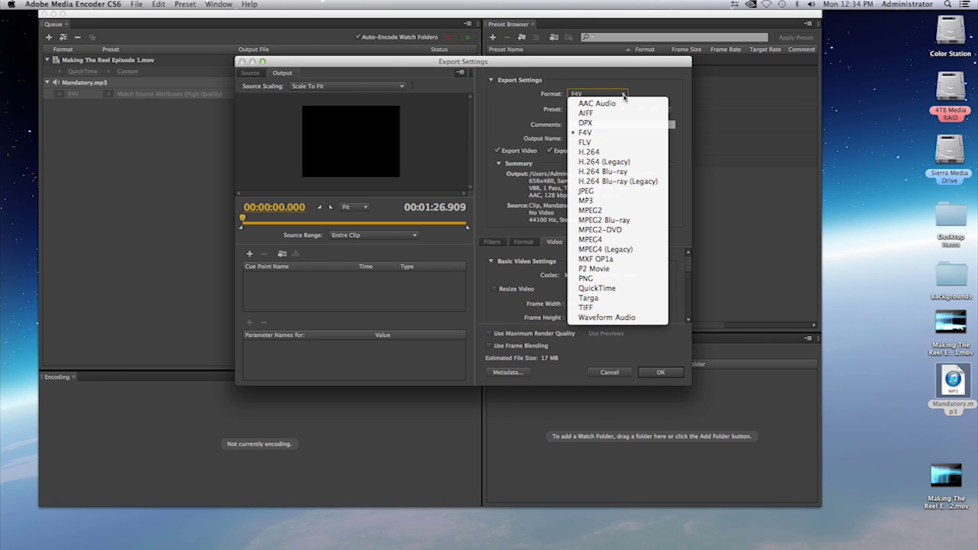
{"action": "left_click", "coordinate": [614, 114]}
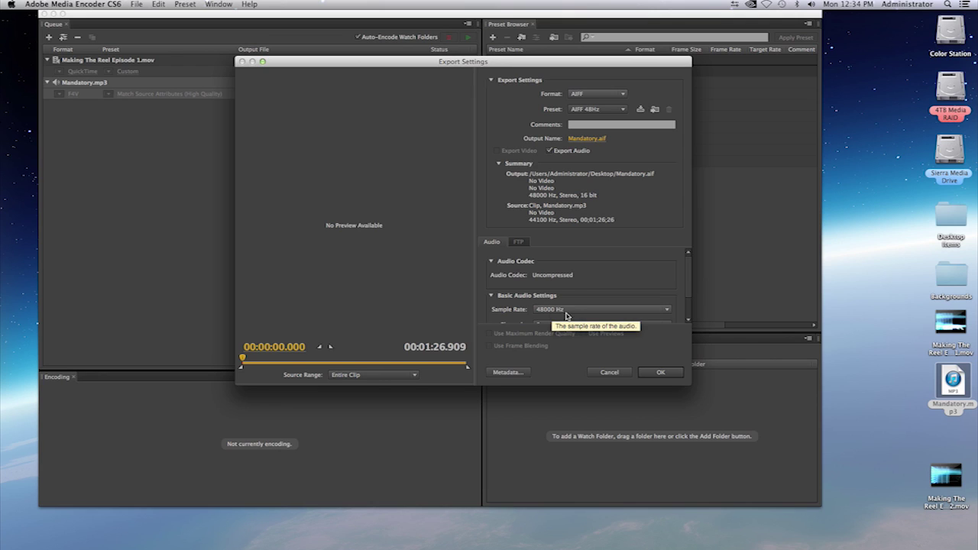
{"action": "left_click", "coordinate": [667, 311]}
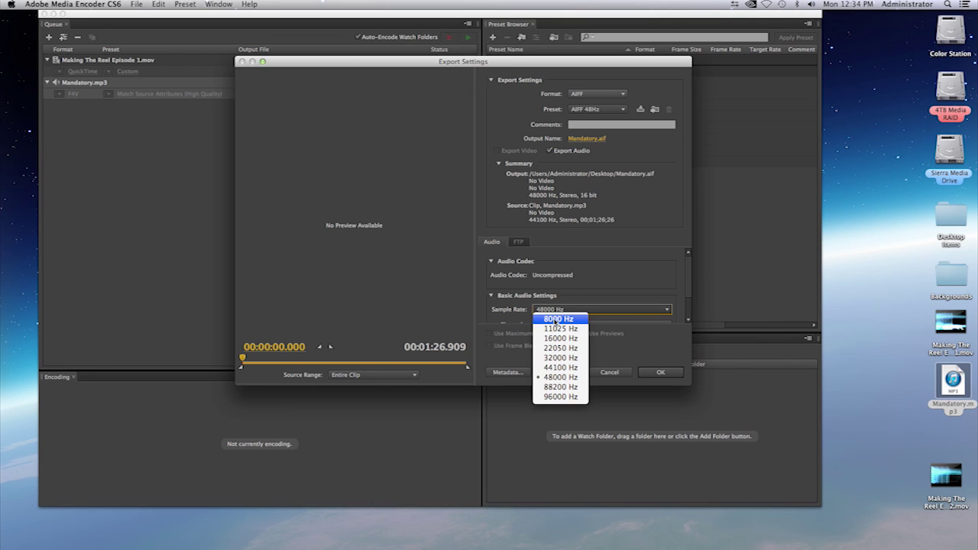
{"action": "left_click", "coordinate": [633, 286]}
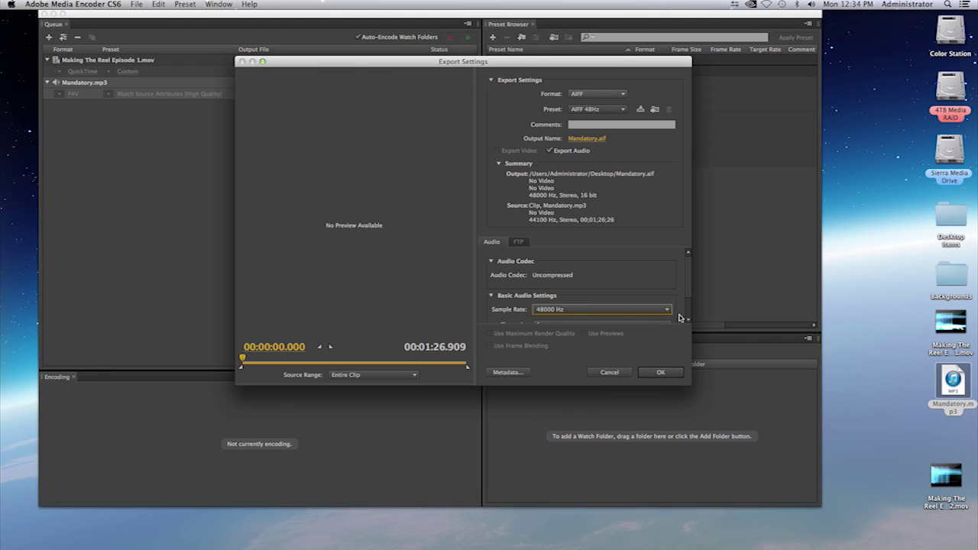
{"action": "left_click_drag", "start_coordinate": [690, 294], "coordinate": [690, 305]}
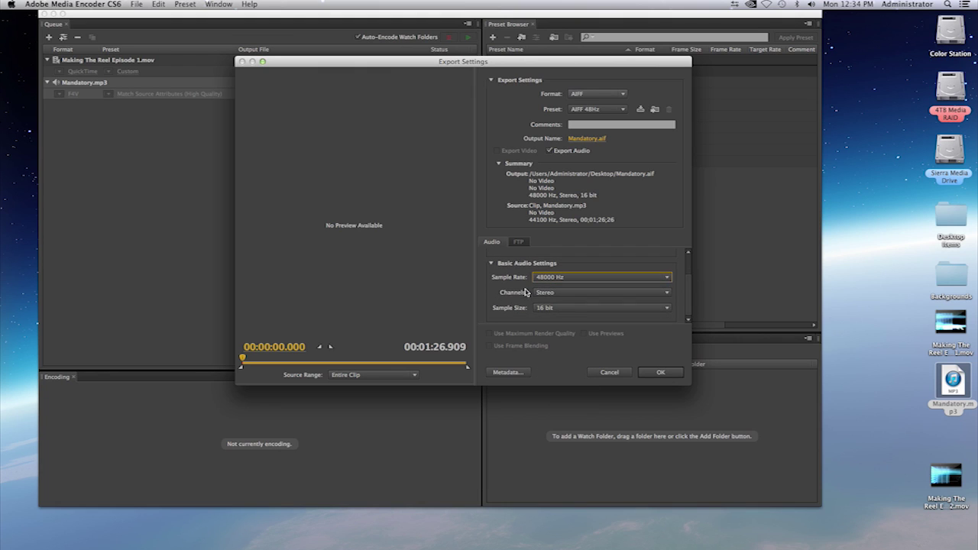
{"action": "left_click", "coordinate": [586, 295]}
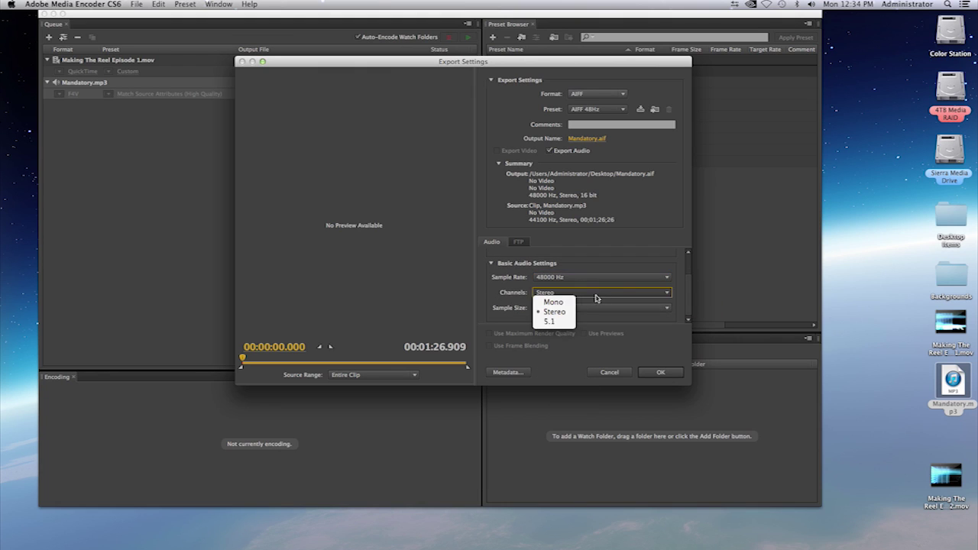
{"action": "left_click", "coordinate": [681, 271]}
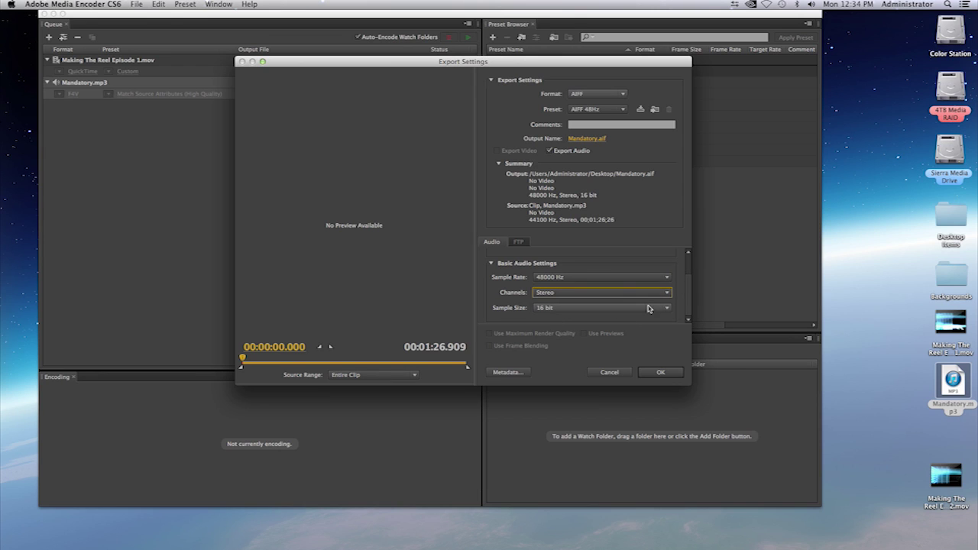
{"action": "left_click", "coordinate": [669, 373]}
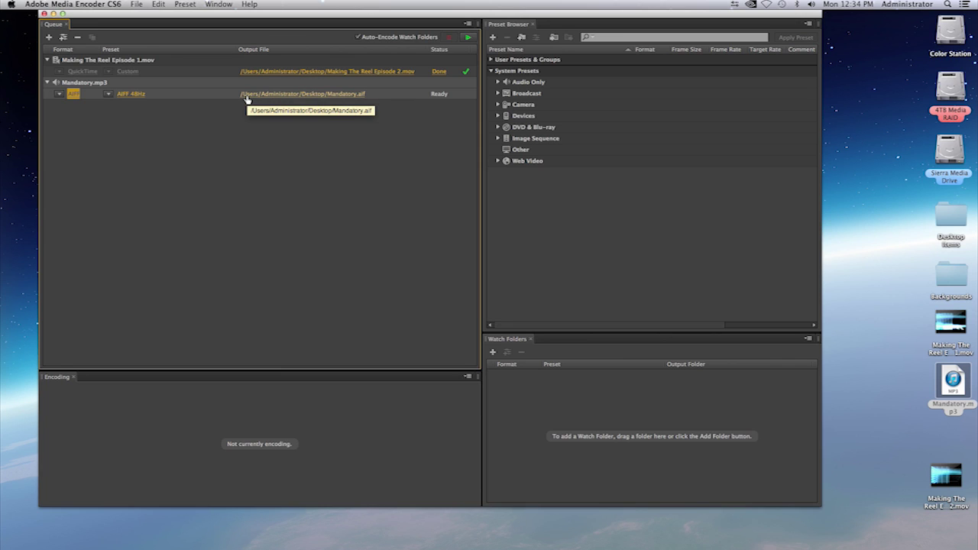
{"action": "left_click", "coordinate": [302, 95]}
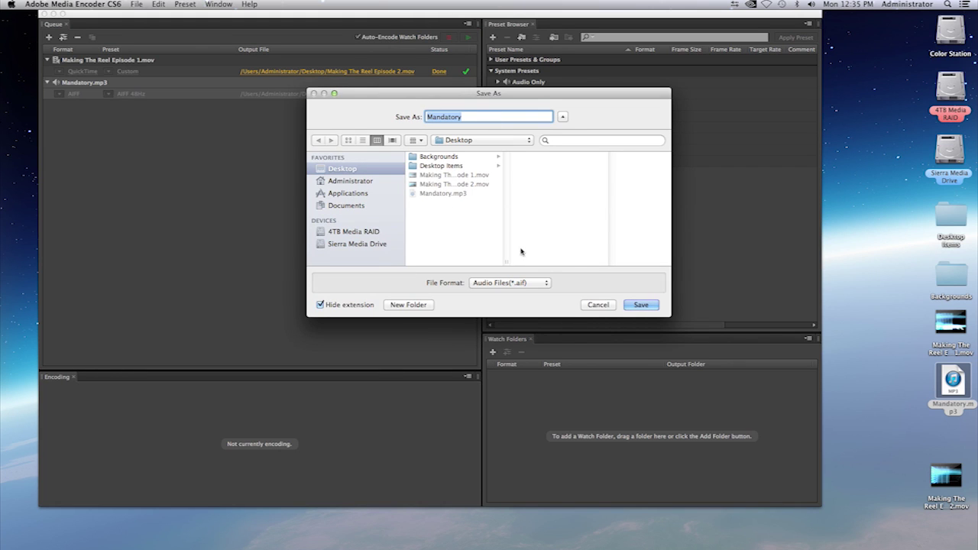
{"action": "left_click", "coordinate": [599, 305]}
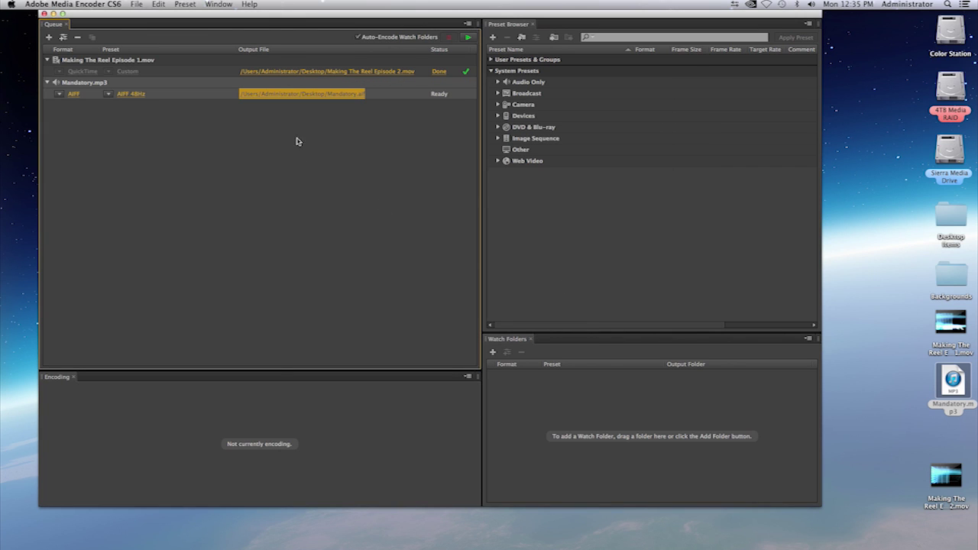
{"action": "left_click", "coordinate": [193, 94]}
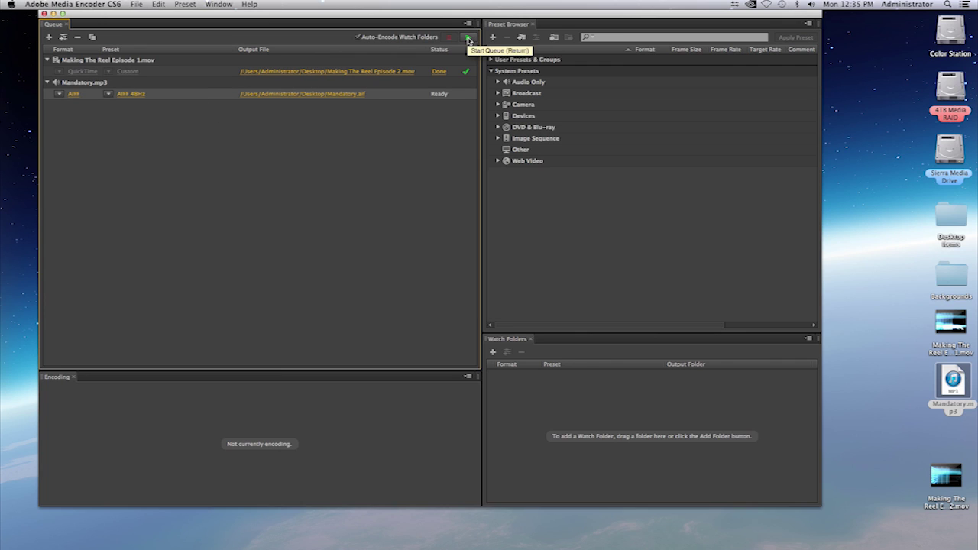
Encode Mandatory.mp3 to AIFF, then play Mandatory.aif and place it beside the desktop folders.
{"action": "left_click", "coordinate": [468, 40]}
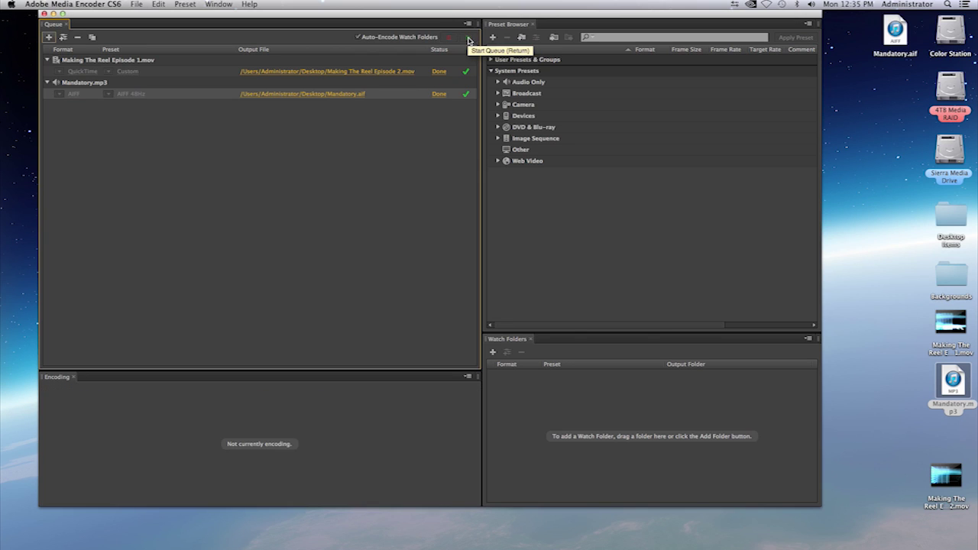
{"action": "left_click", "coordinate": [879, 346]}
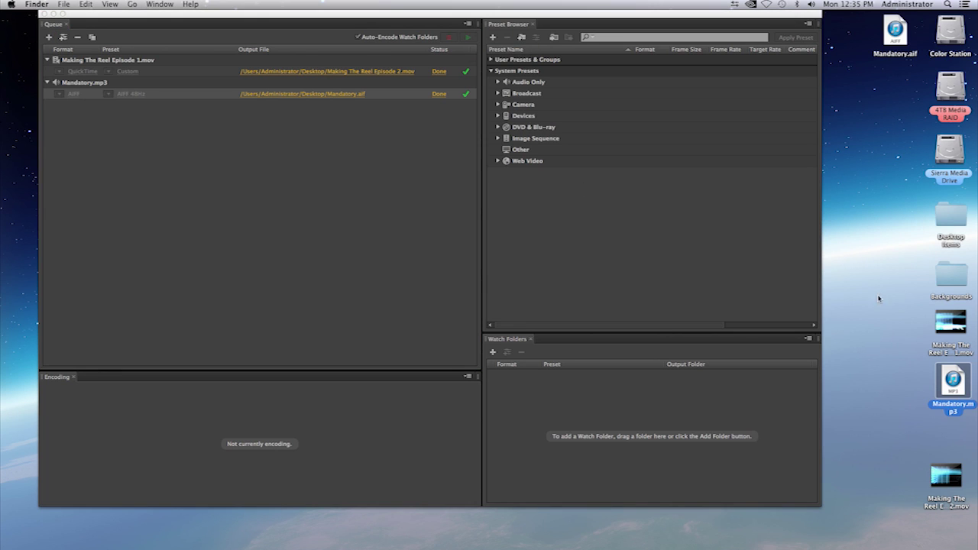
{"action": "left_click", "coordinate": [879, 299]}
{"action": "double_click", "coordinate": [890, 32]}
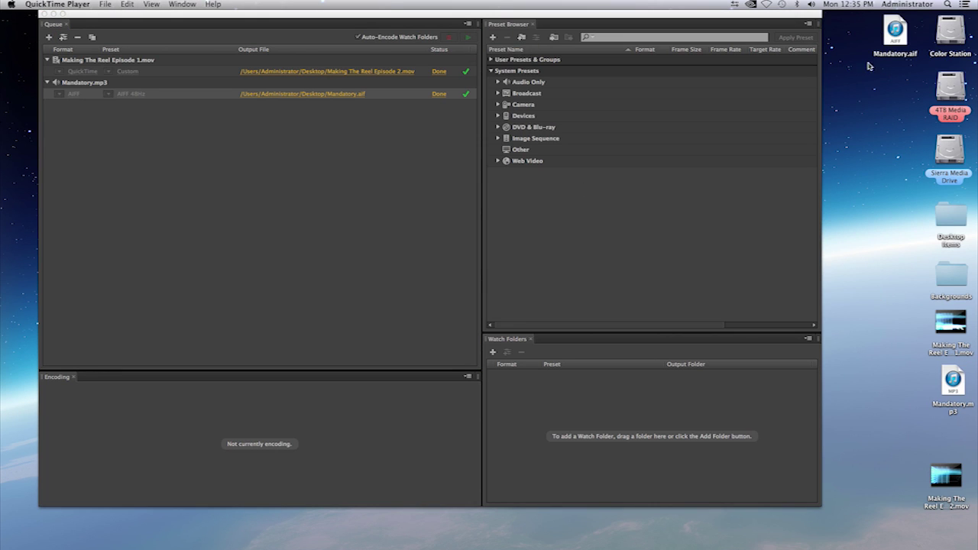
{"action": "left_click_drag", "start_coordinate": [896, 40], "coordinate": [882, 277]}
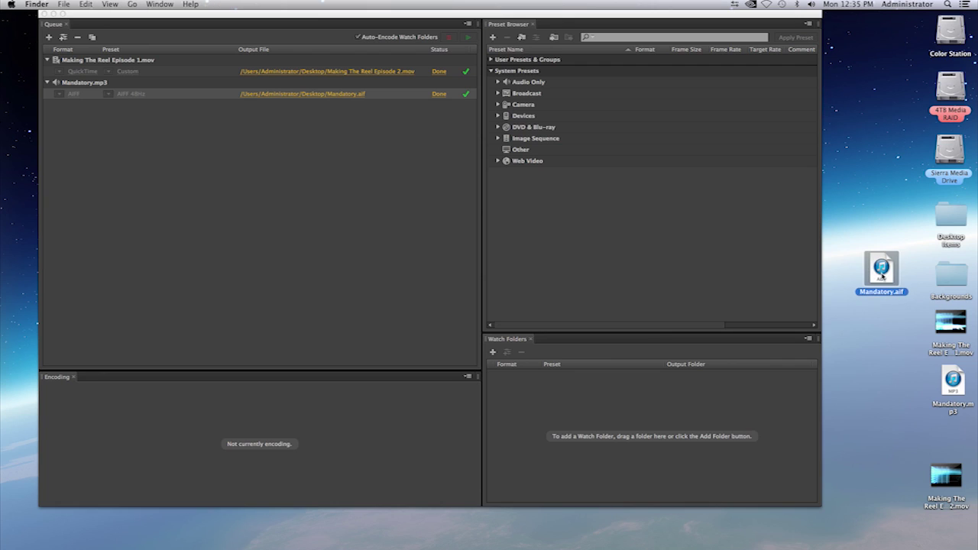
{"action": "left_click", "coordinate": [892, 305]}
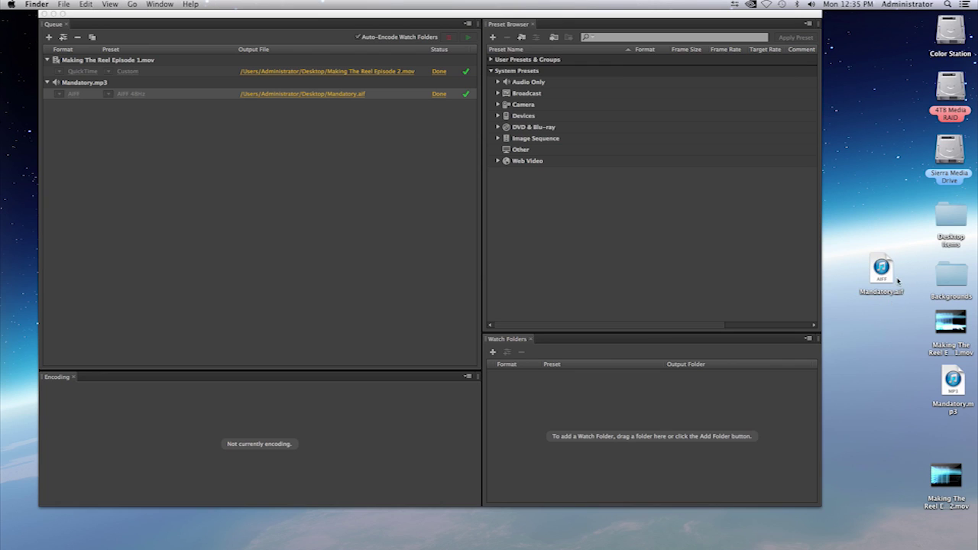
{"action": "left_click", "coordinate": [960, 373]}
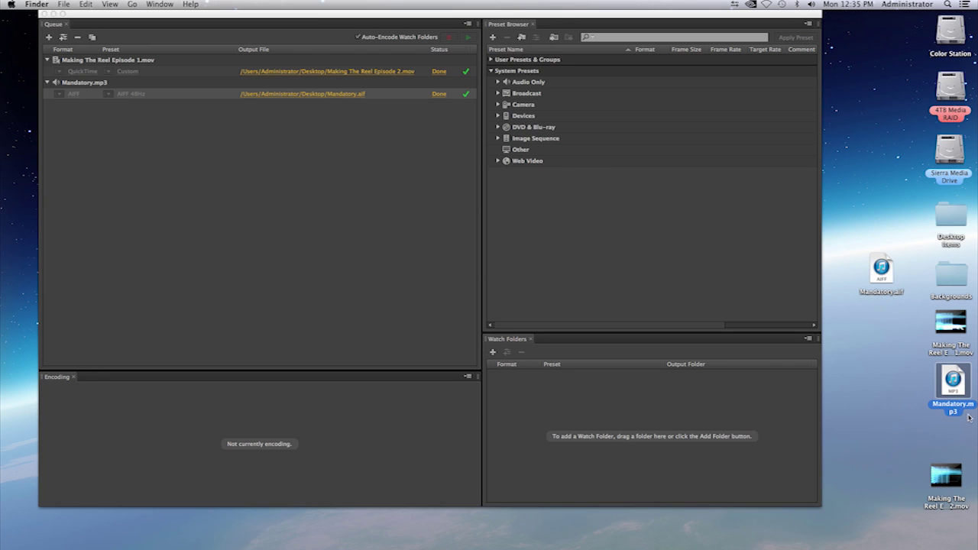
Bring Media Encoder to the front, showing both queue jobs marked Done.
{"action": "left_click", "coordinate": [359, 249]}
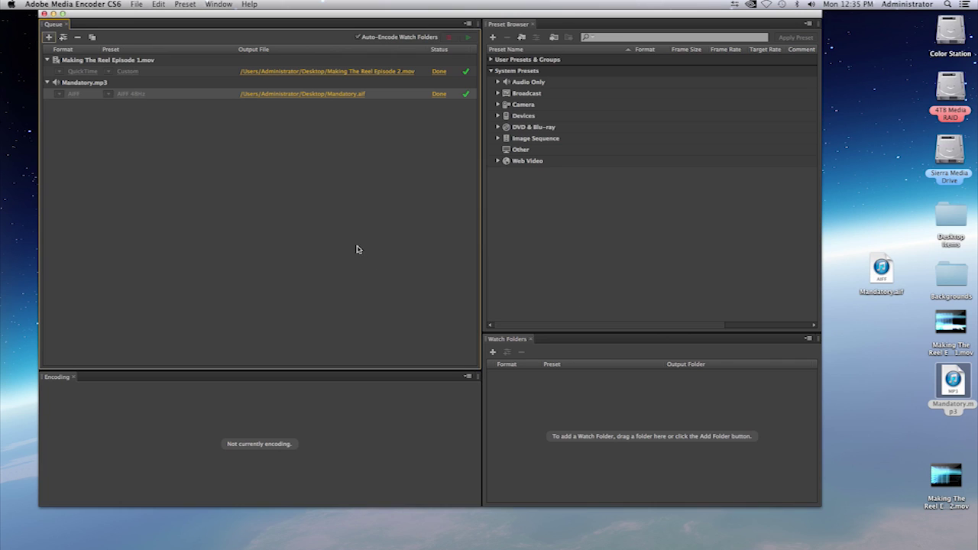